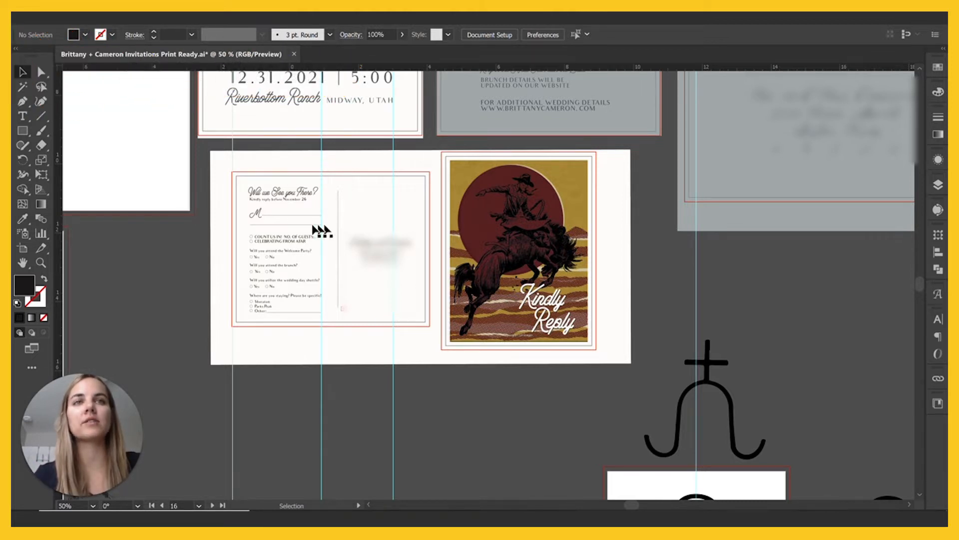
# Step: Delete the off-white background rectangle behind the reply card's two sides
pyautogui.rightClick(370, 266)
pyautogui.click(331, 407)
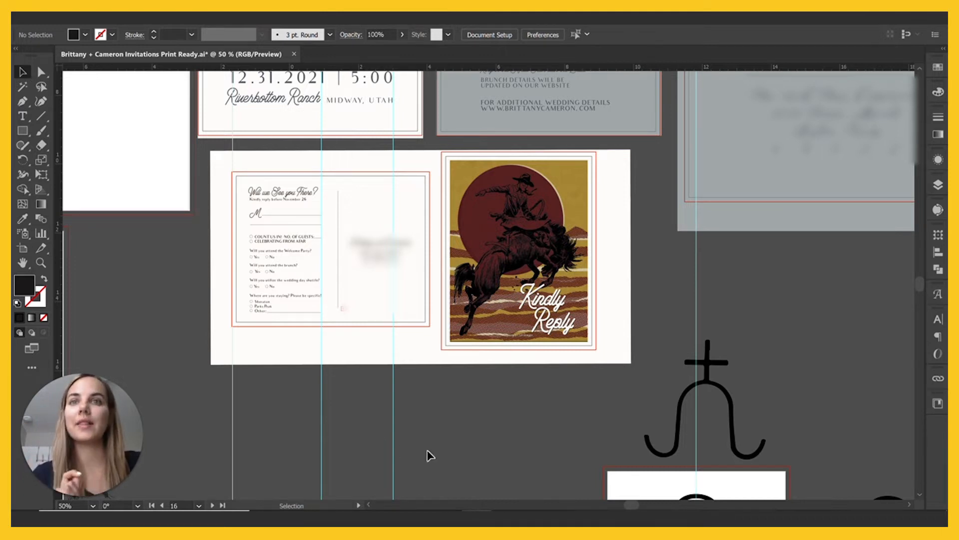
pyautogui.scroll(2, 439, 443)
pyautogui.scroll(-1, 439, 443)
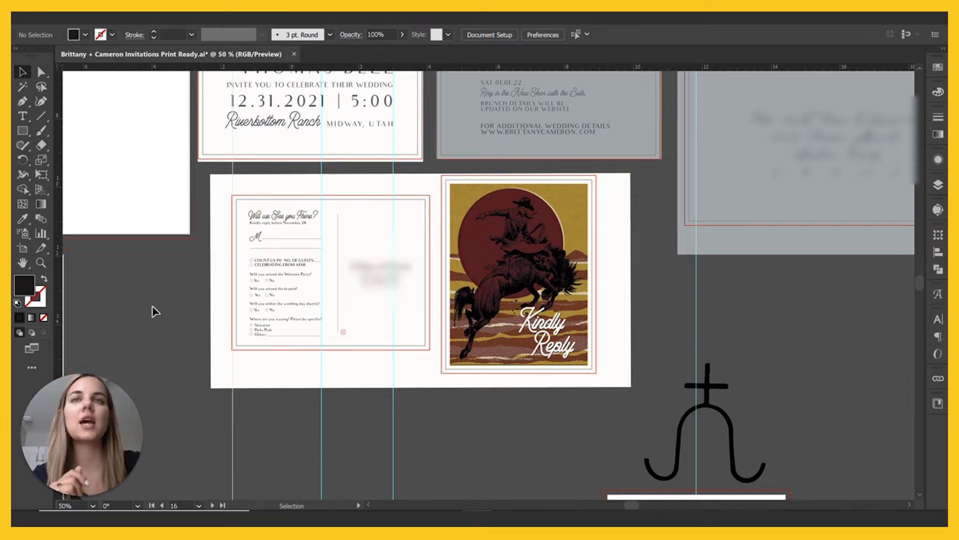
pyautogui.click(224, 365)
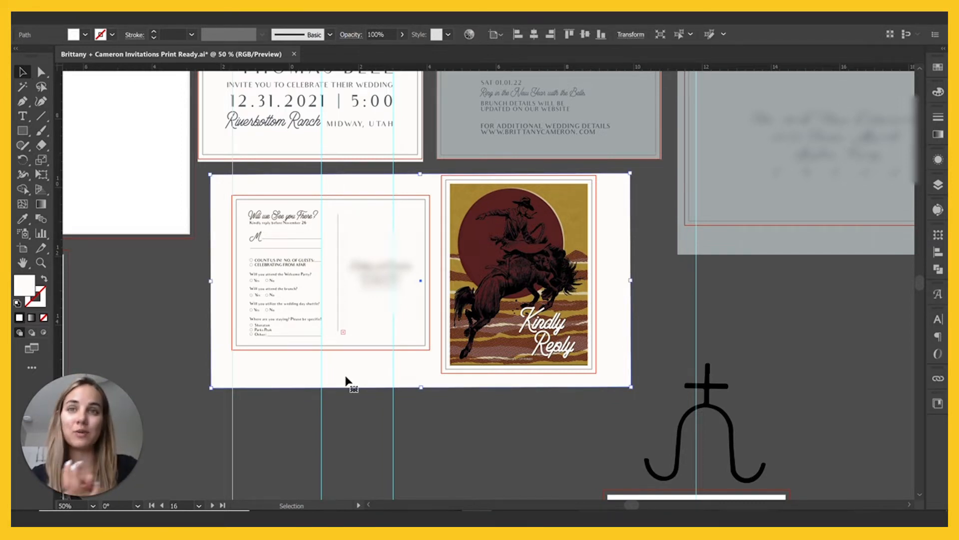
pyautogui.press('Delete')
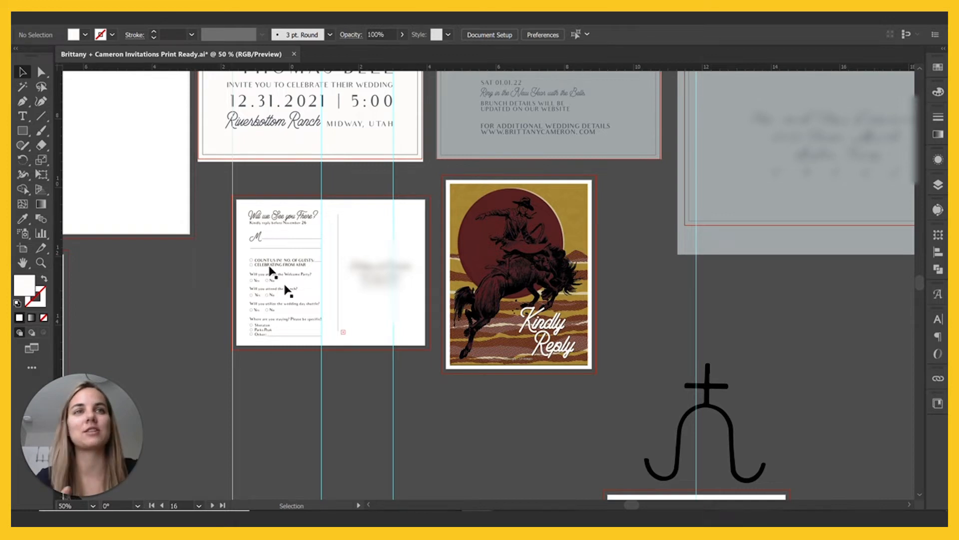
# Step: Convert the "Will we See you There?" heading and the reply questions below it to outlines
pyautogui.scroll(2, 306, 306)
pyautogui.hotkey('ctrl', '-')
pyautogui.hotkey('ctrl', '+')
pyautogui.hotkey('ctrl', '+')
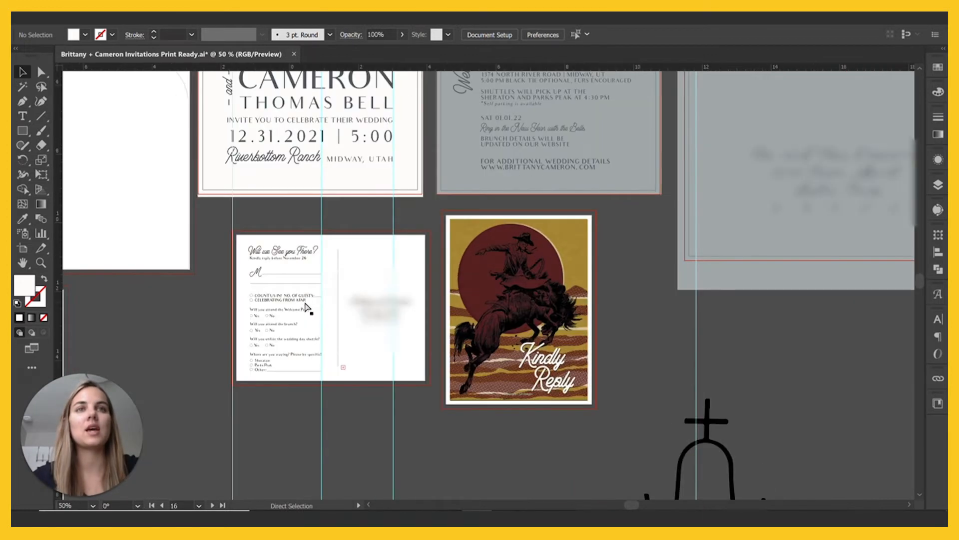
pyautogui.click(216, 247)
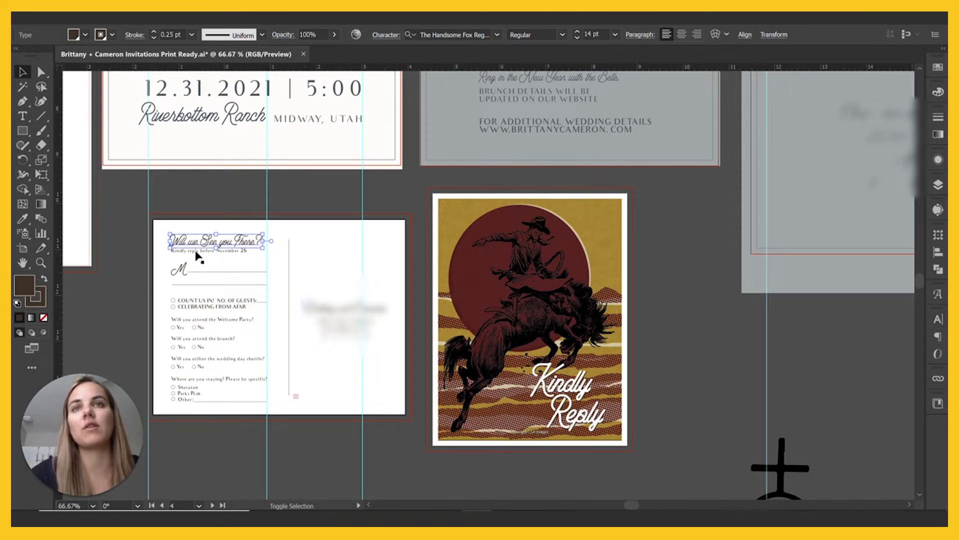
pyautogui.keyDown('shift'); pyautogui.click(192, 263); pyautogui.keyUp('shift')
pyautogui.rightClick(202, 248)
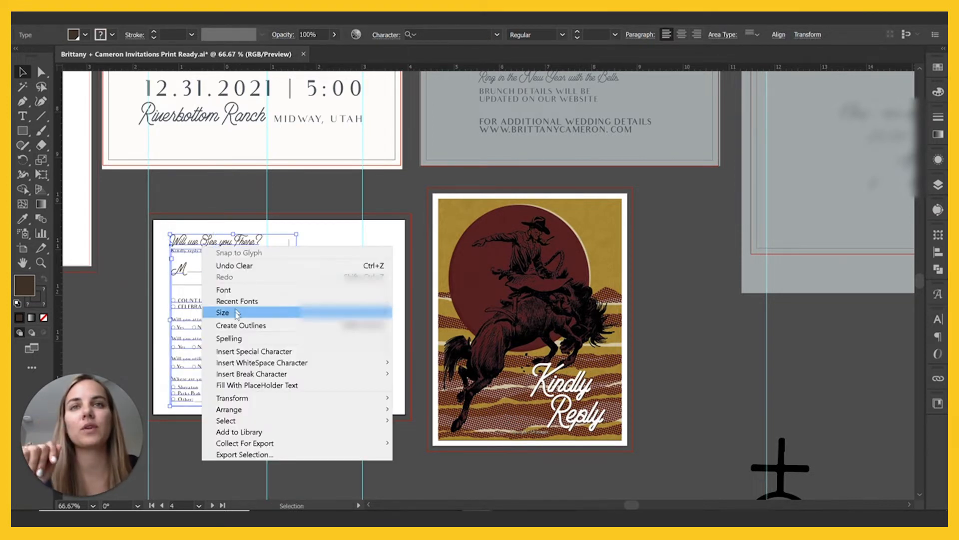
pyautogui.click(237, 325)
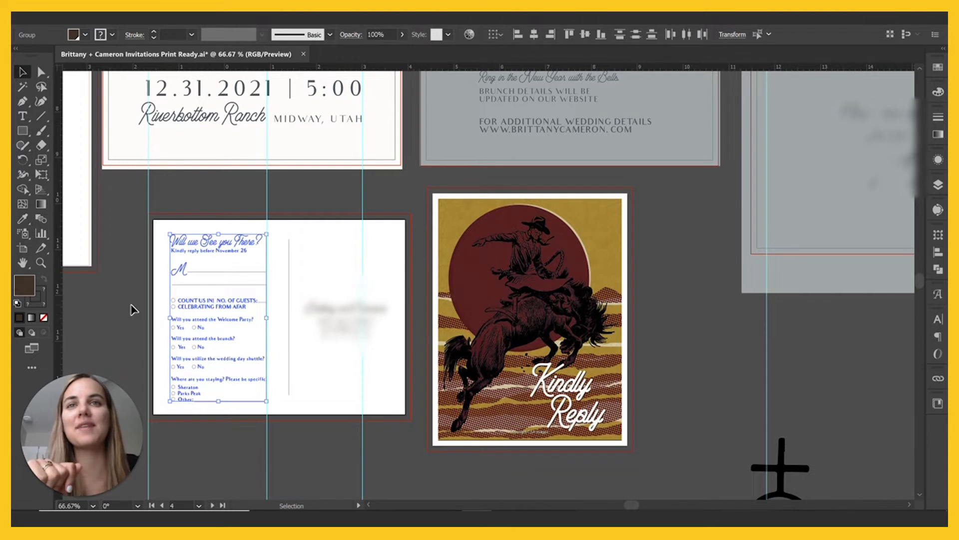
pyautogui.click(116, 310)
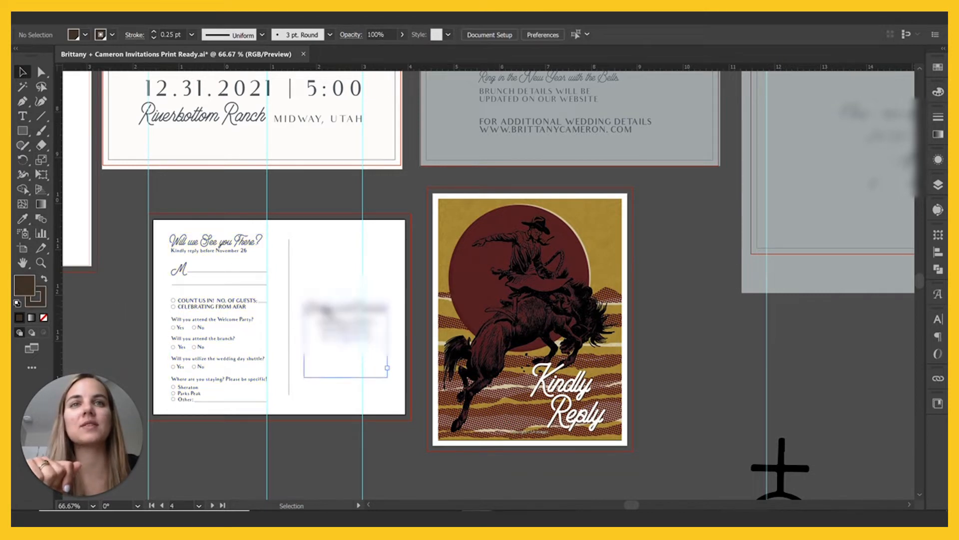
# Step: Convert the return address text on the reply card's back to outlines
pyautogui.click(324, 313)
pyautogui.rightClick(324, 310)
pyautogui.click(363, 171)
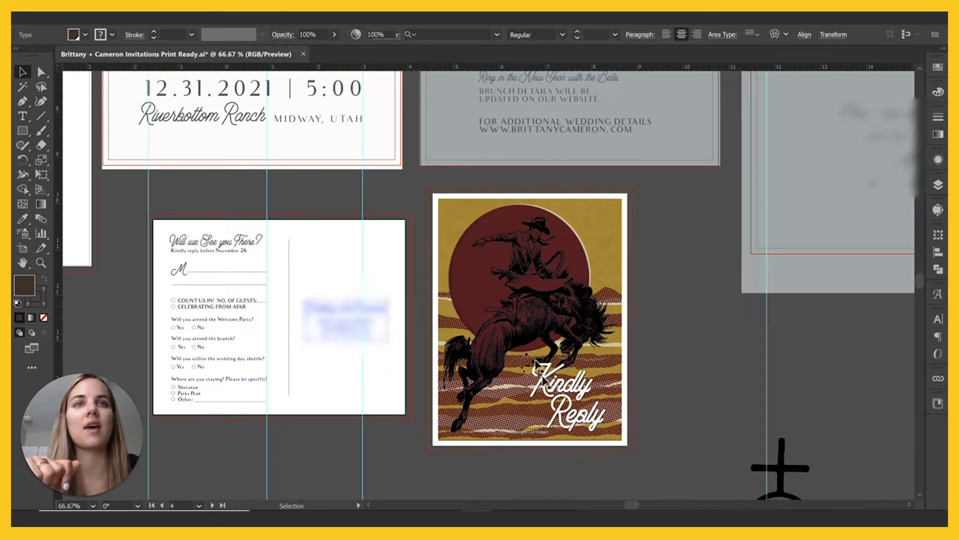
# Step: Convert the "Kindly Reply" lettering on the cowboy artwork to outlines
pyautogui.click(560, 389)
pyautogui.rightClick(564, 399)
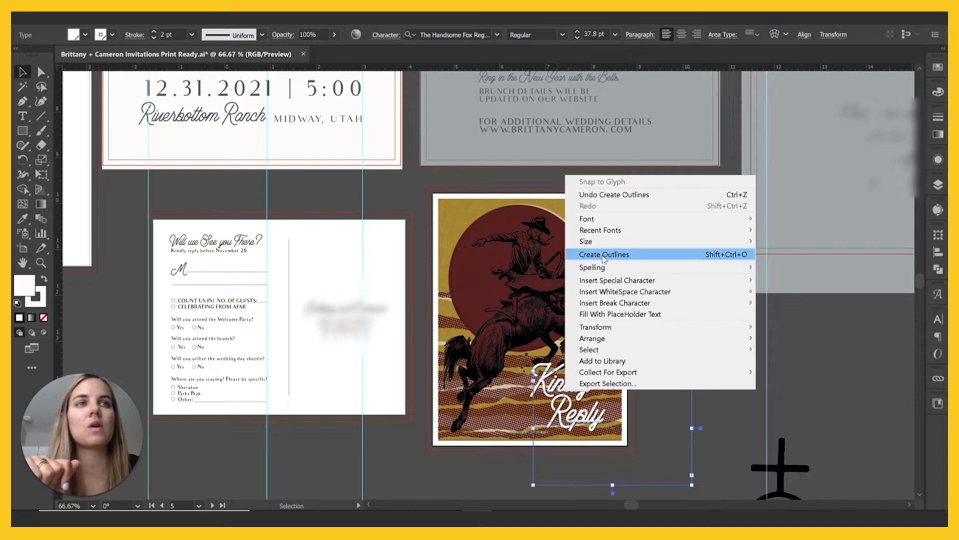
pyautogui.click(600, 256)
pyautogui.click(546, 373)
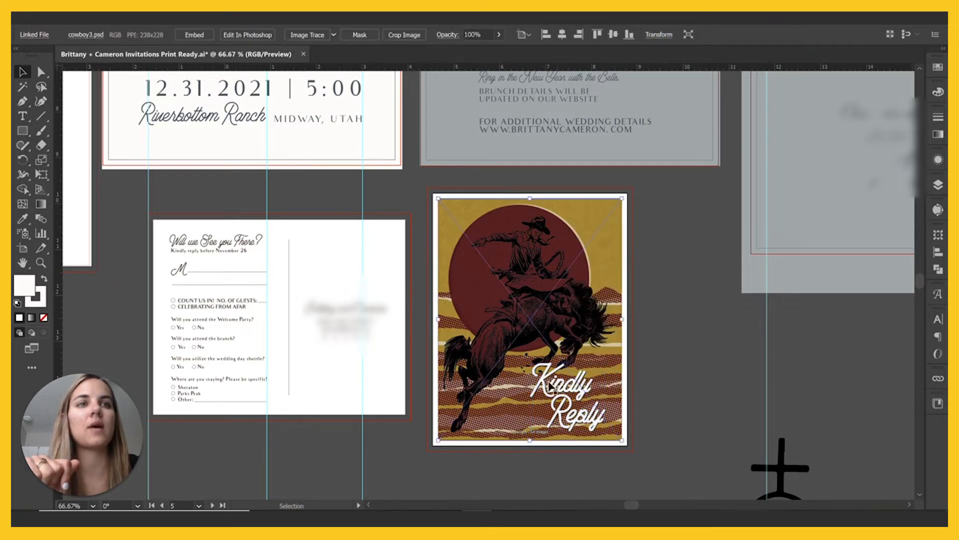
pyautogui.click(582, 393)
pyautogui.moveTo(557, 391); pyautogui.dragTo(592, 392)
pyautogui.click(551, 394)
pyautogui.rightClick(551, 394)
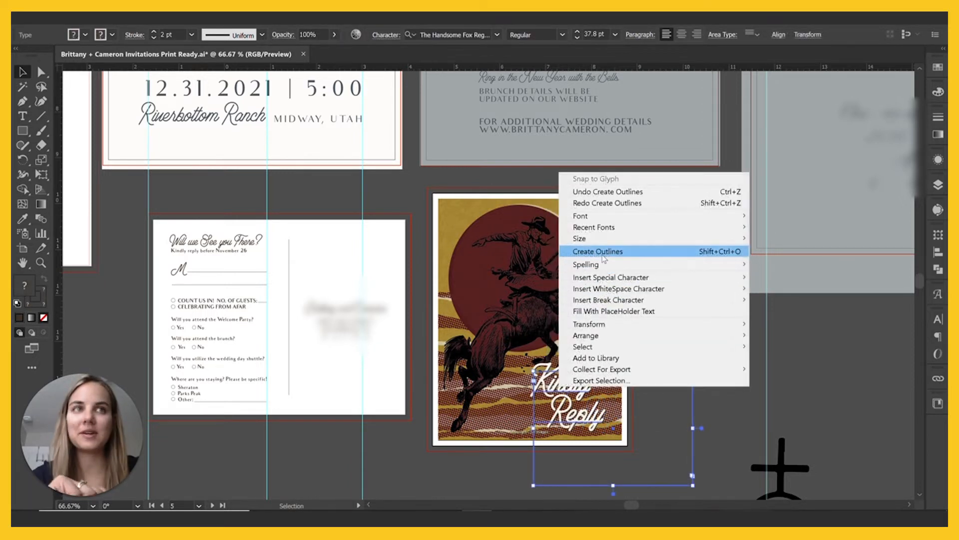
pyautogui.click(602, 252)
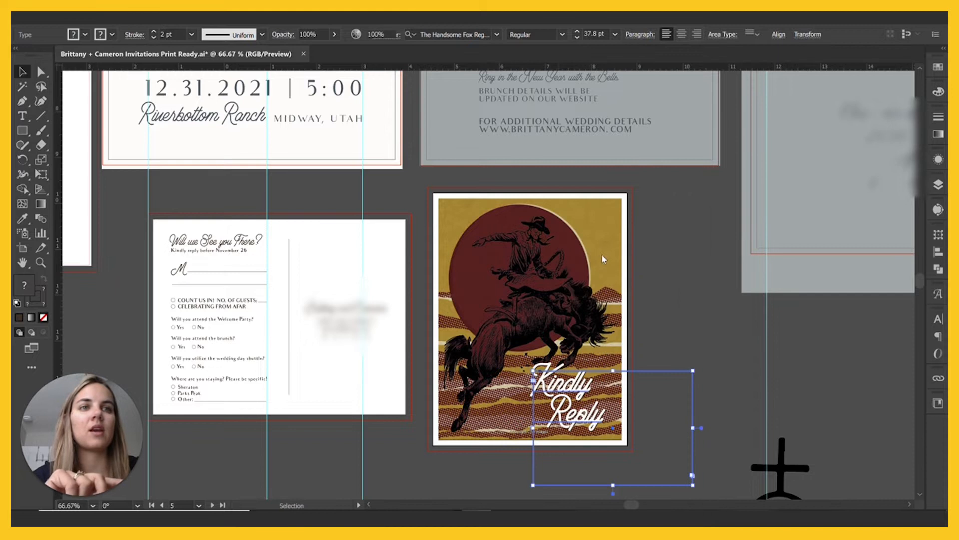
pyautogui.click(657, 365)
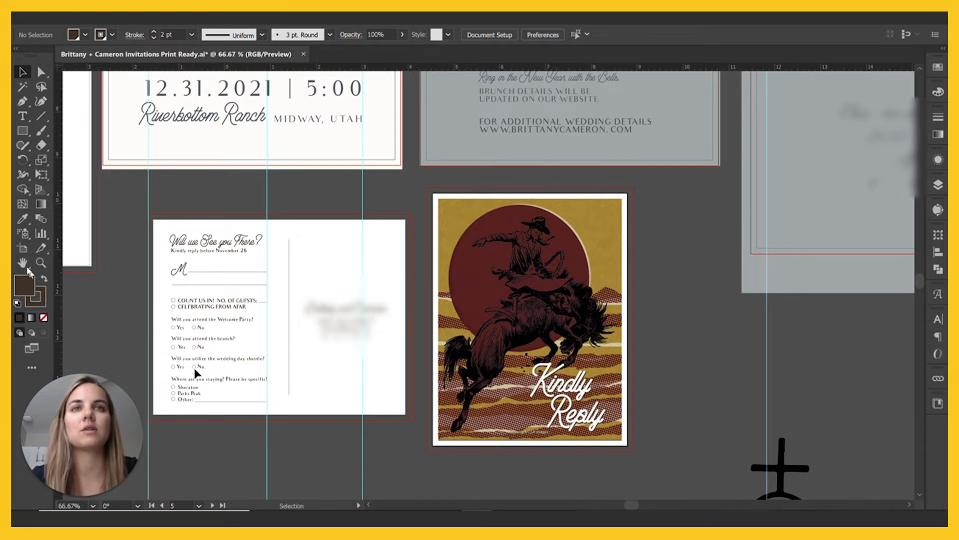
# Step: Show the artboard numbers and set up a saved copy named BC Reply Back in Adobe PDF format
pyautogui.click(16, 248)
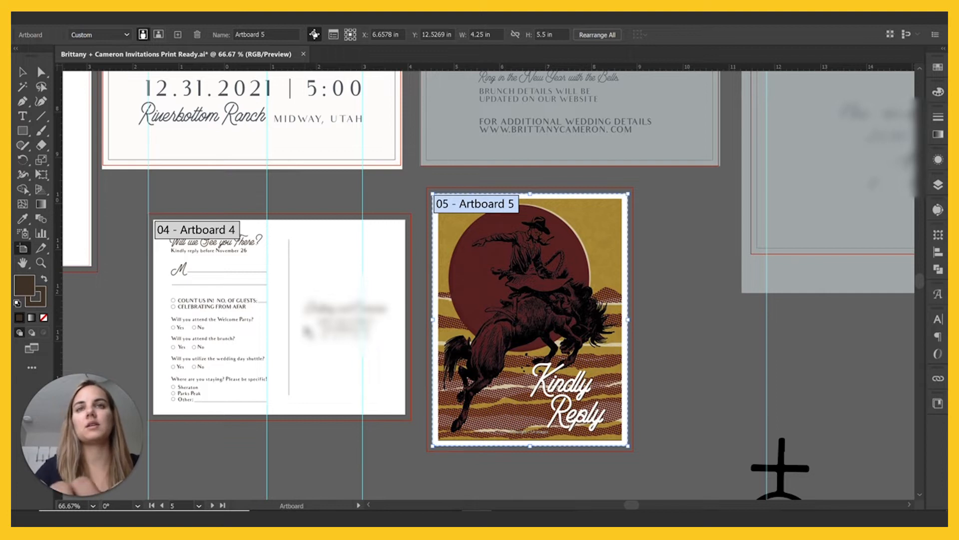
pyautogui.hotkey('ctrl', 'shift', 's')
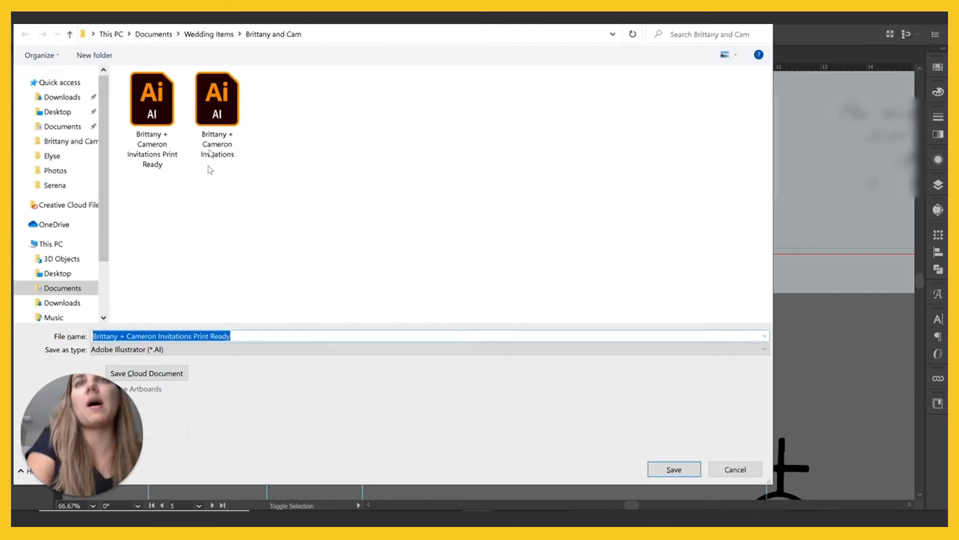
pyautogui.write('BC ')
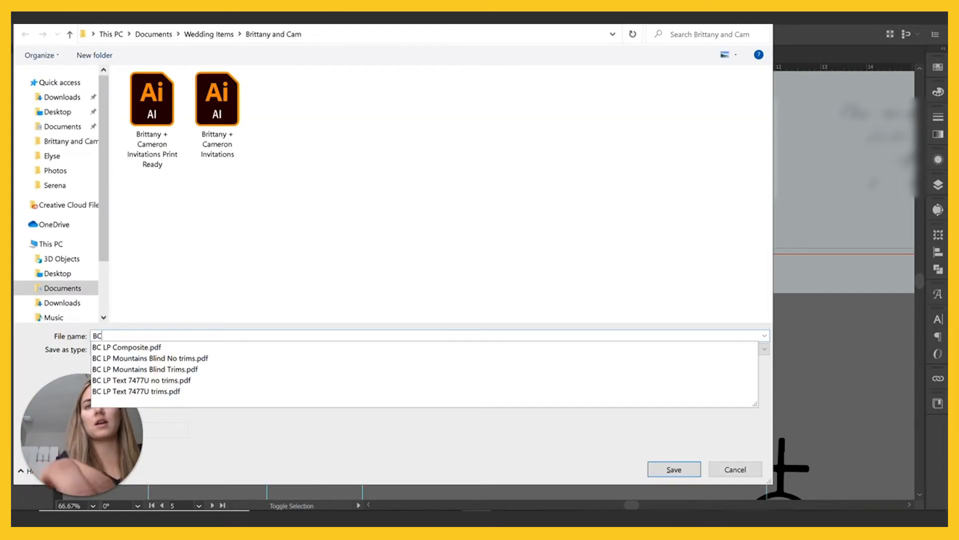
pyautogui.write('Reply Back')
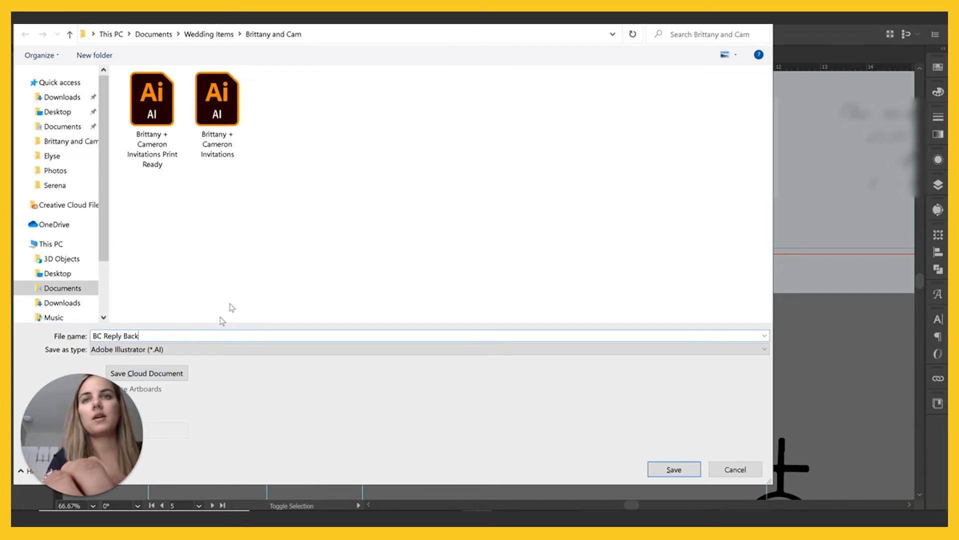
pyautogui.click(198, 354)
pyautogui.click(194, 374)
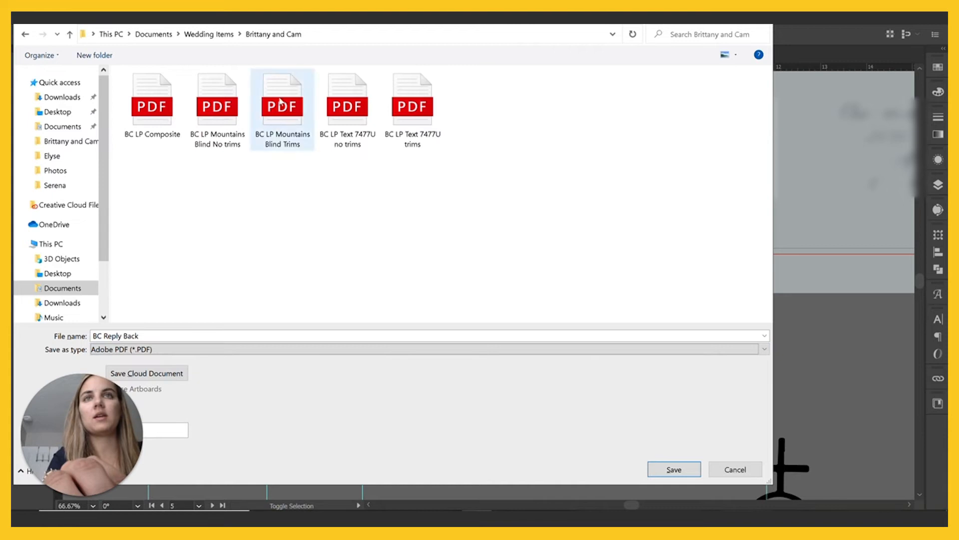
# Step: Limit the PDF to artboard 4 and proceed with the save
pyautogui.moveTo(319, 18); pyautogui.dragTo(451, 24)
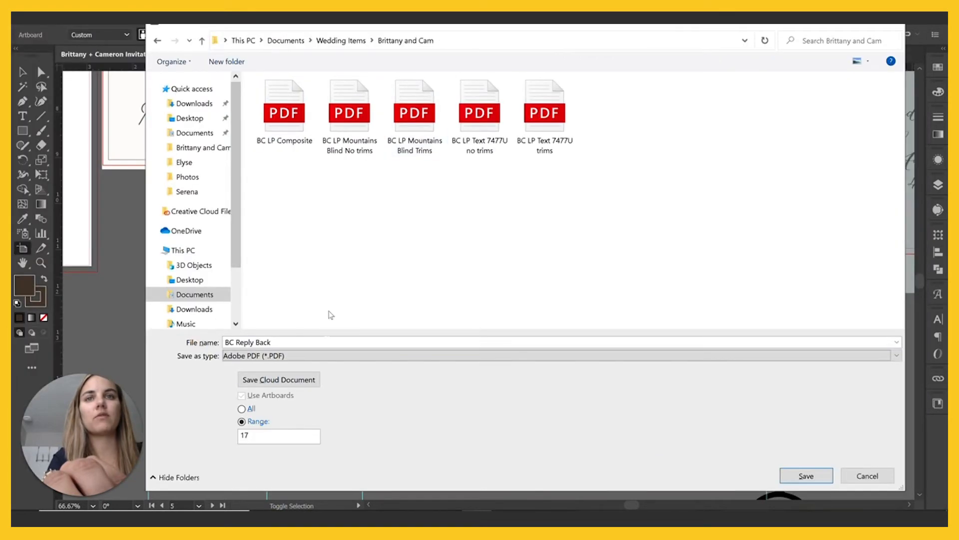
pyautogui.moveTo(257, 435); pyautogui.dragTo(219, 440)
pyautogui.write('5')
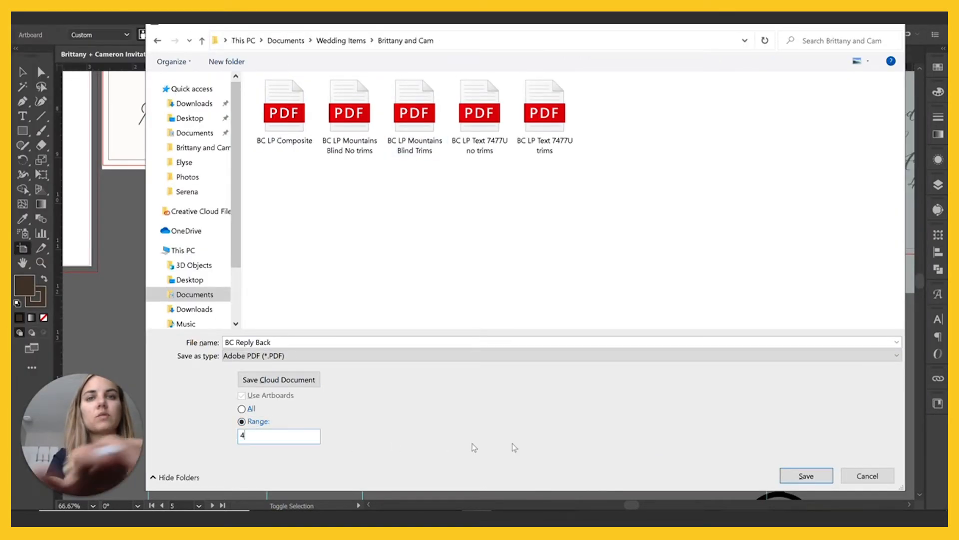
pyautogui.click(800, 478)
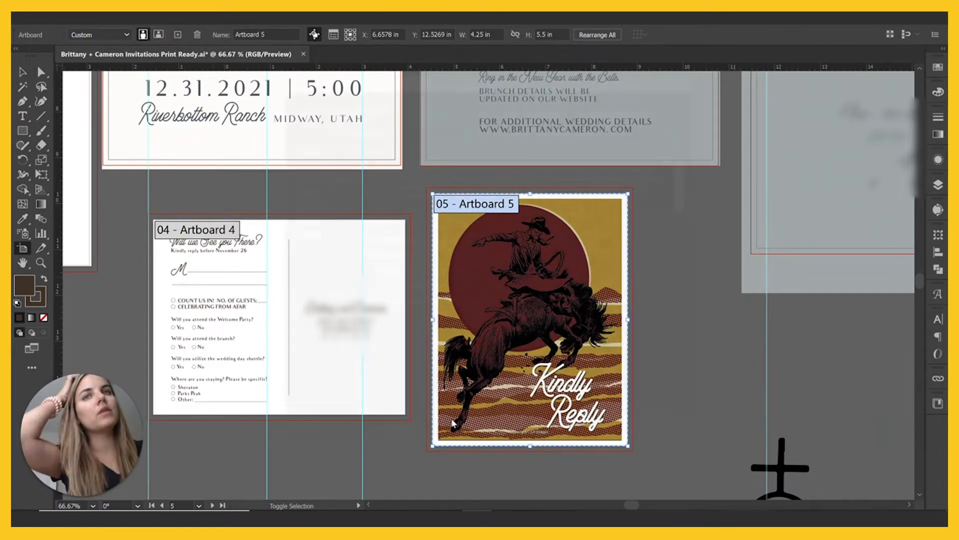
# Step: Save the PDF with the Illustrator Default preset, Preserve Illustrator Editing Capabilities turned off, and the document bleed settings in use
pyautogui.click(324, 181)
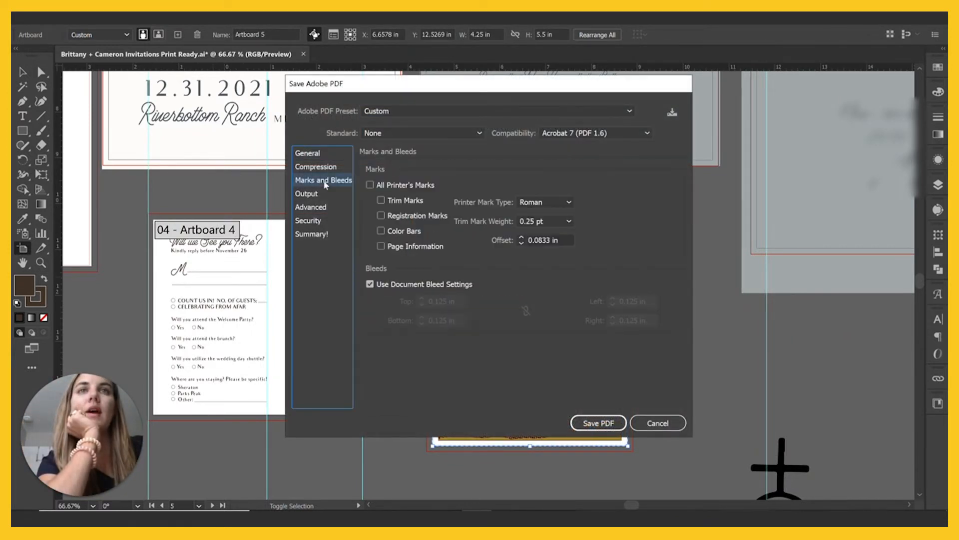
pyautogui.click(316, 155)
pyautogui.click(380, 111)
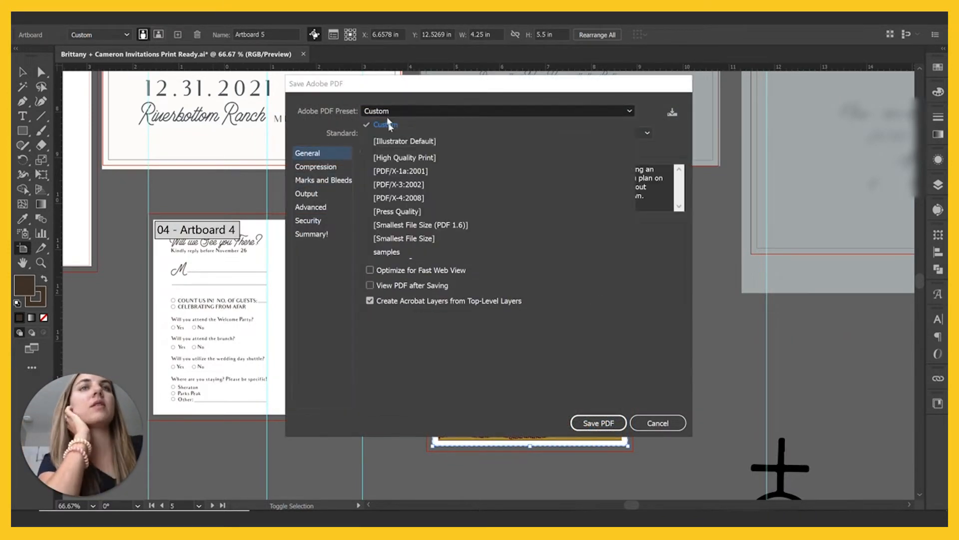
pyautogui.click(400, 141)
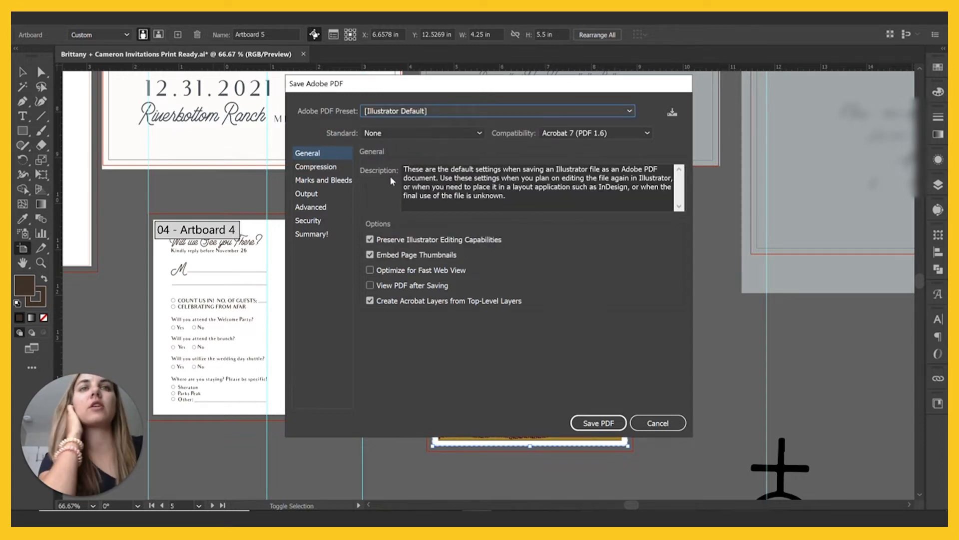
pyautogui.click(370, 240)
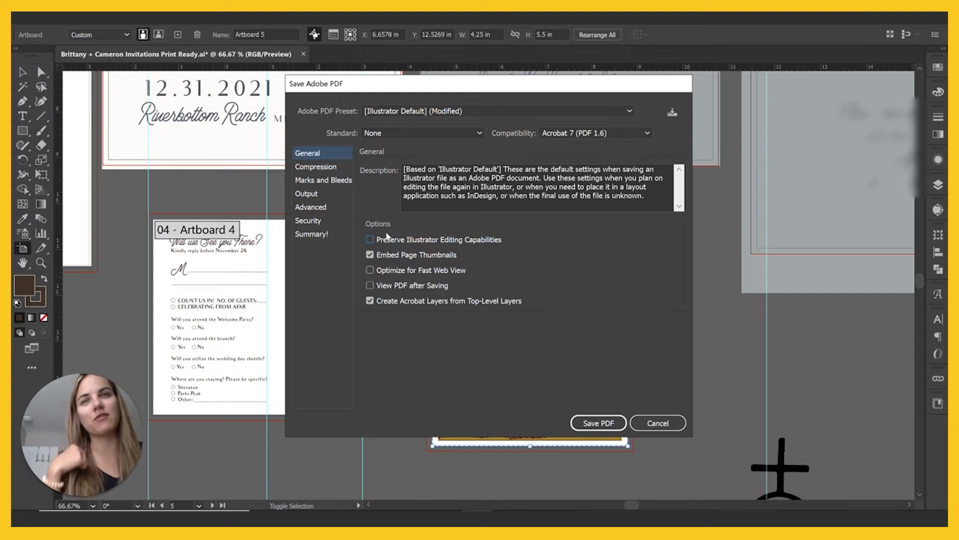
pyautogui.click(309, 181)
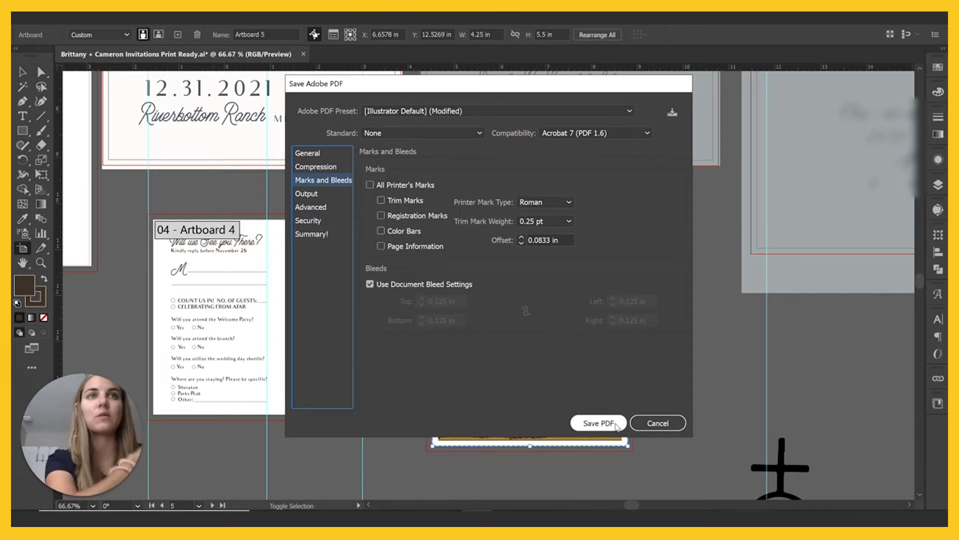
pyautogui.click(598, 423)
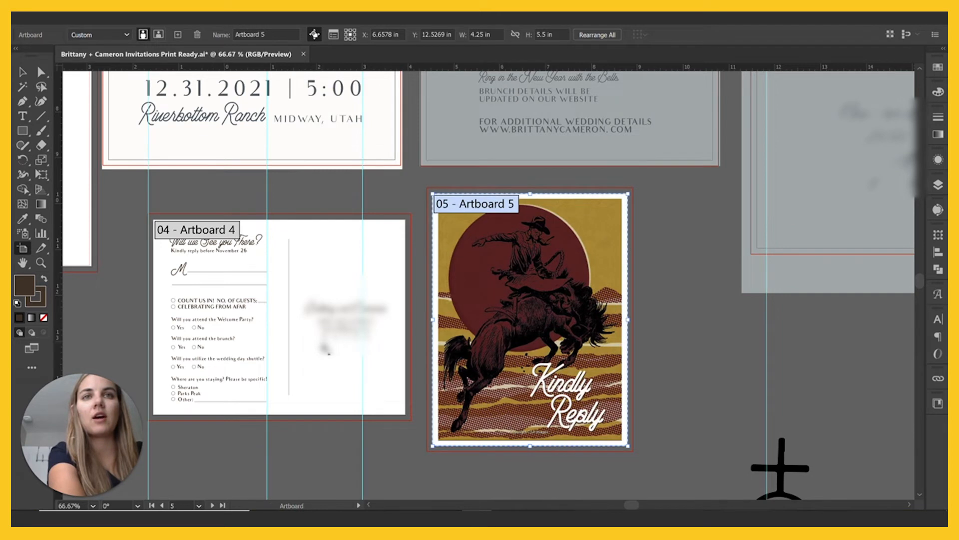
# Step: Switch to the PrintsWell ordering site in the browser and start a new order
pyautogui.click(428, 492)
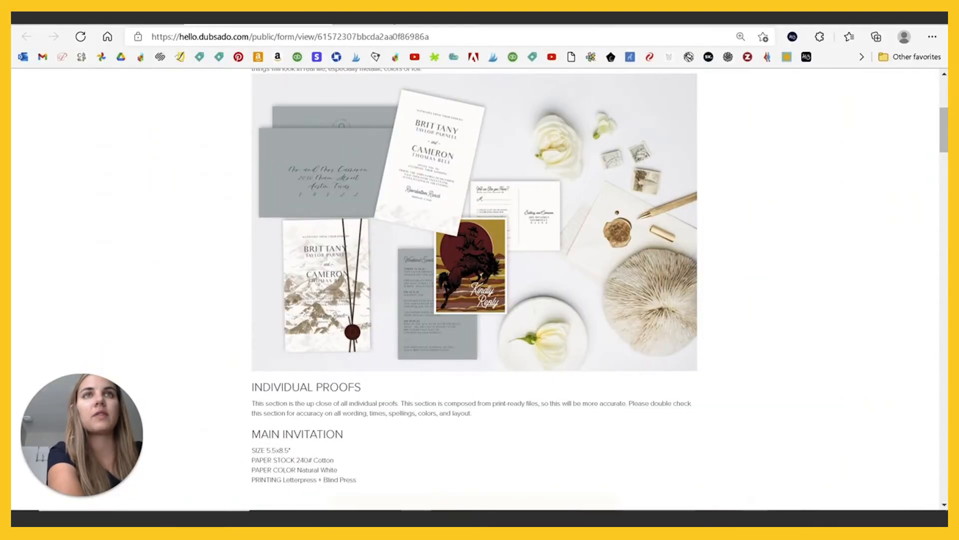
pyautogui.click(392, 19)
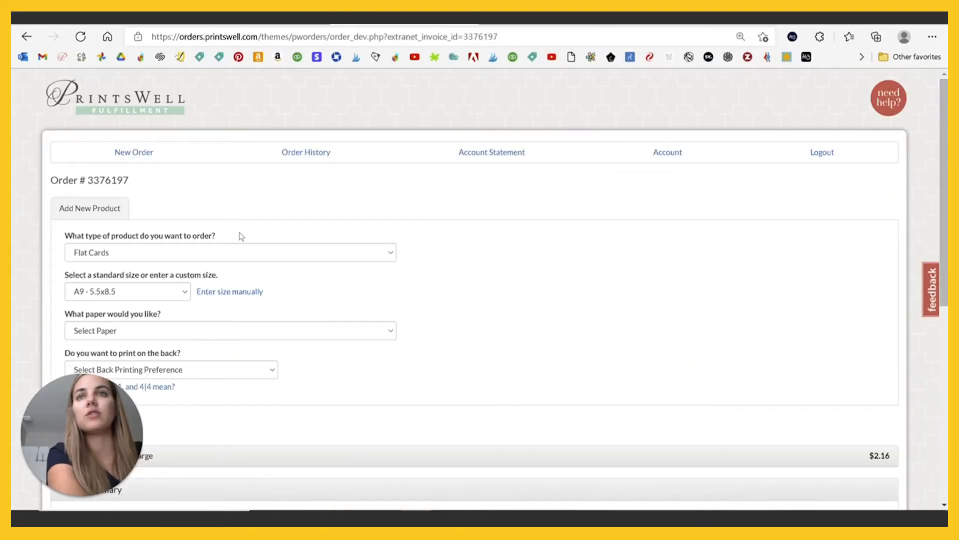
pyautogui.click(145, 152)
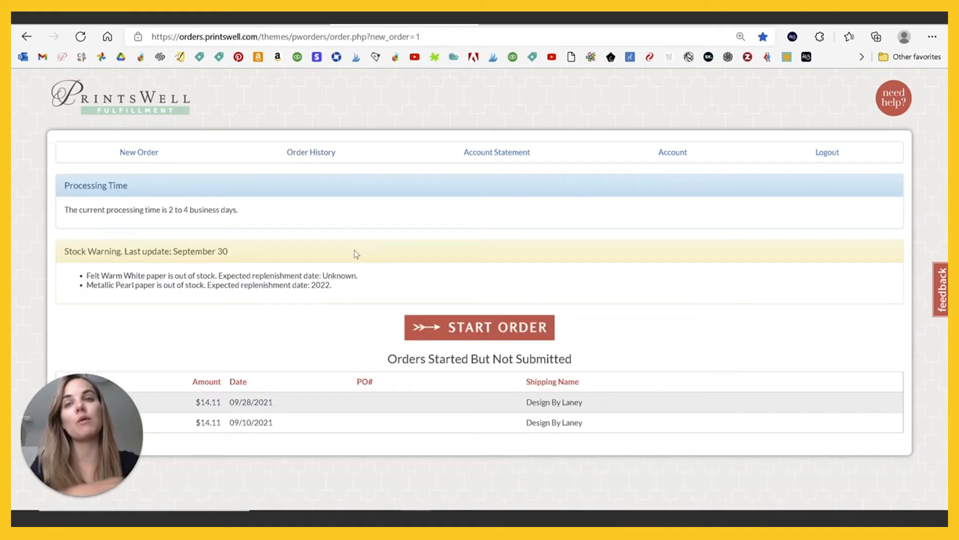
pyautogui.click(465, 328)
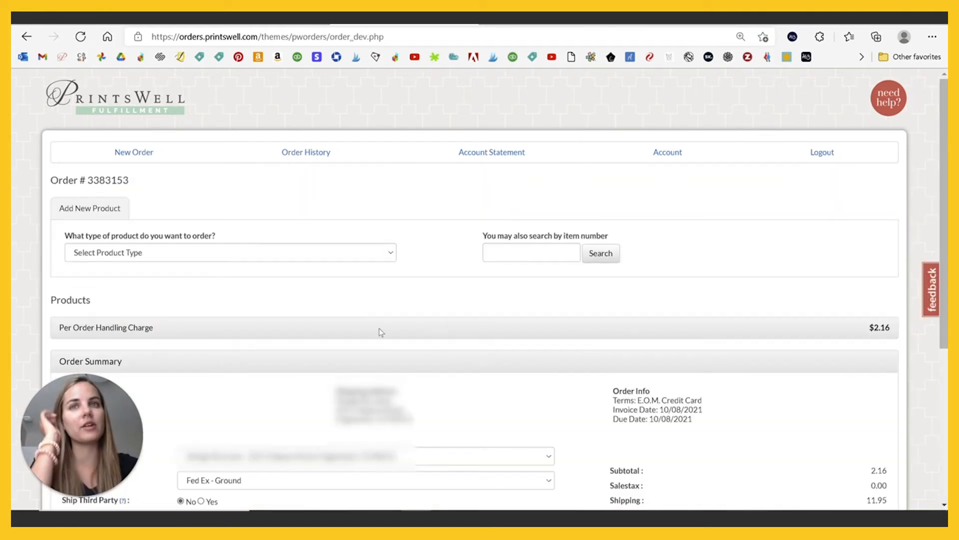
# Step: Choose Flat Cards as the type of product for the new order
pyautogui.click(172, 251)
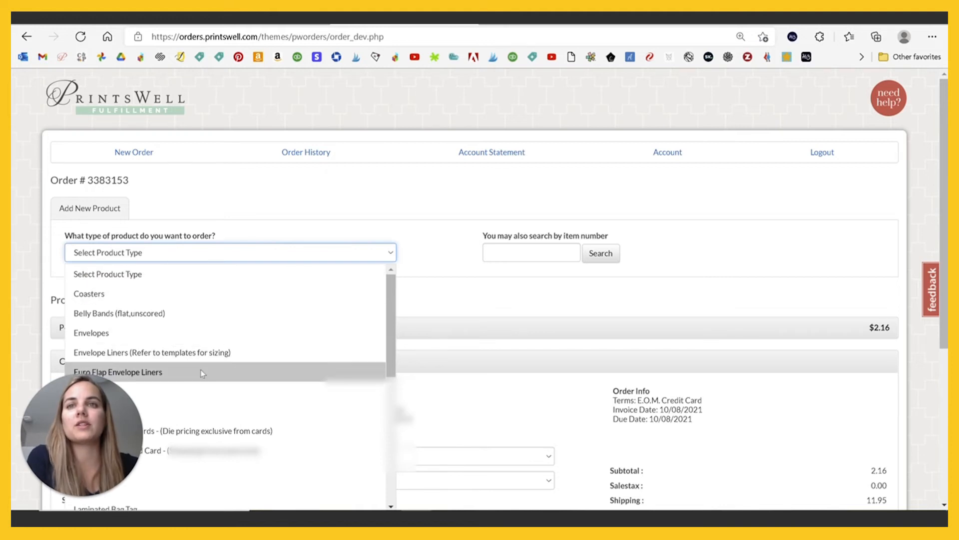
pyautogui.scroll(-2, 204, 334)
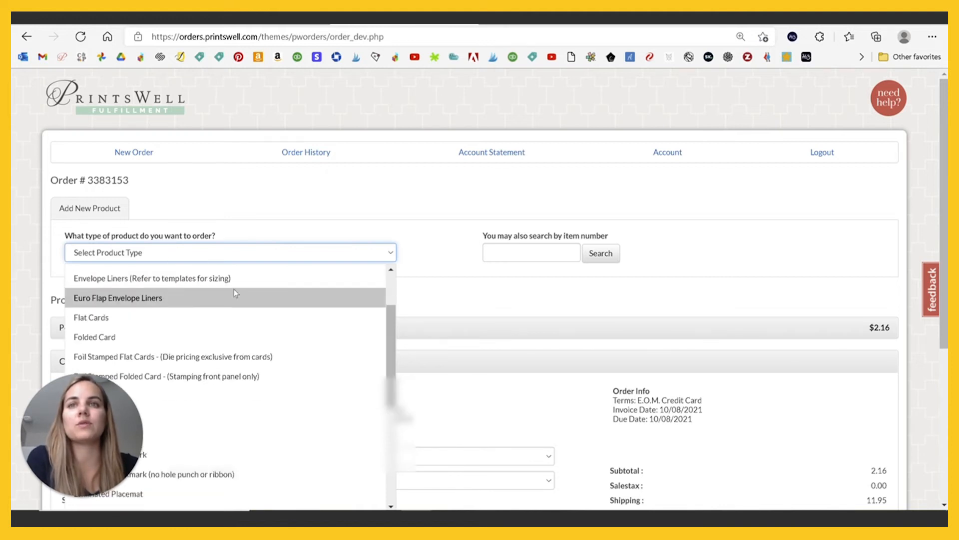
pyautogui.click(111, 317)
pyautogui.moveTo(102, 430); pyautogui.dragTo(719, 400)
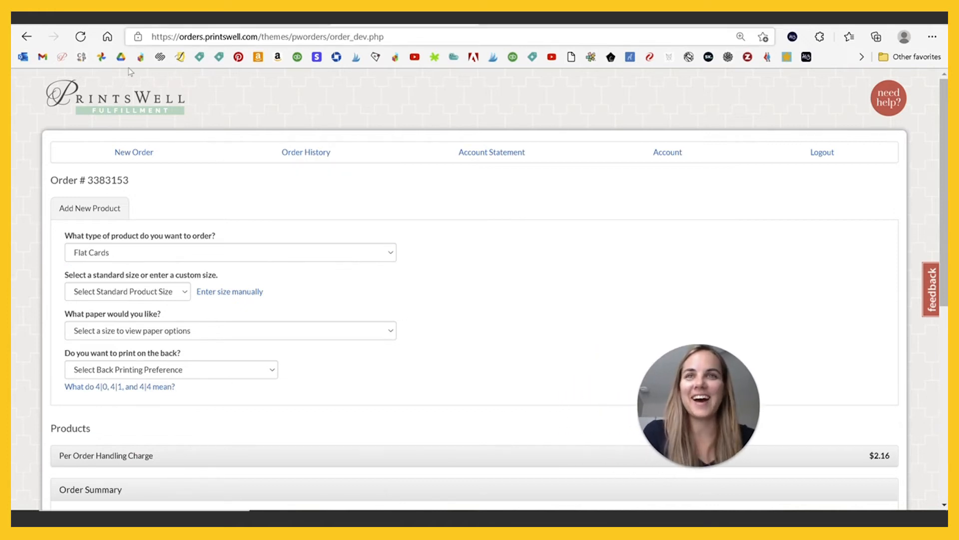
# Step: Check the reply card's artboard dimensions in Illustrator and choose A2 - 4.25x5.5 as the standard product size on the PrintsWell site
pyautogui.click(152, 295)
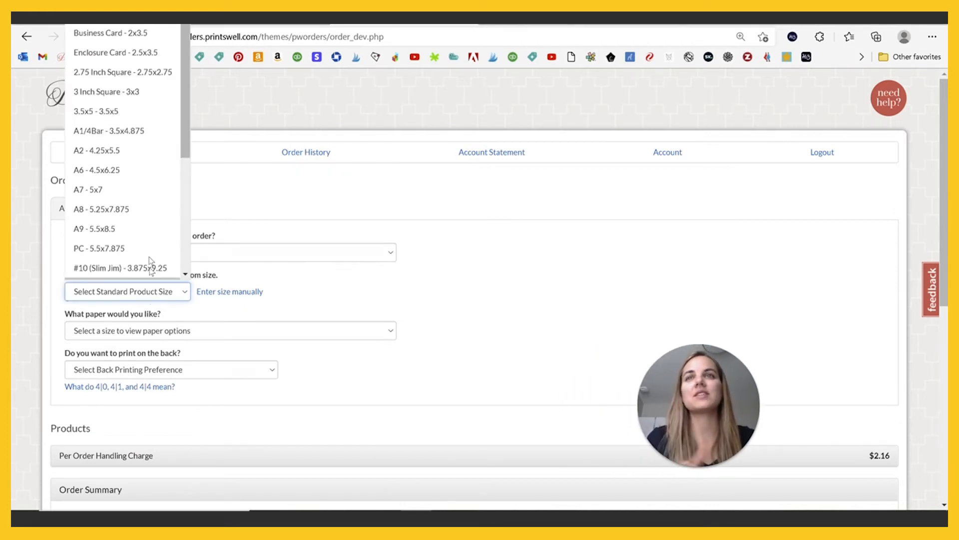
pyautogui.scroll(-1, 122, 265)
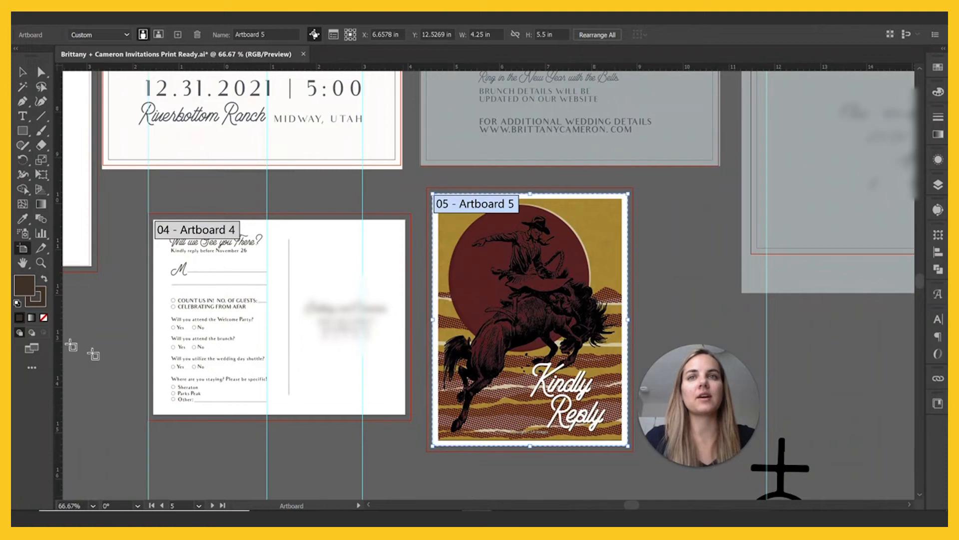
pyautogui.click(307, 253)
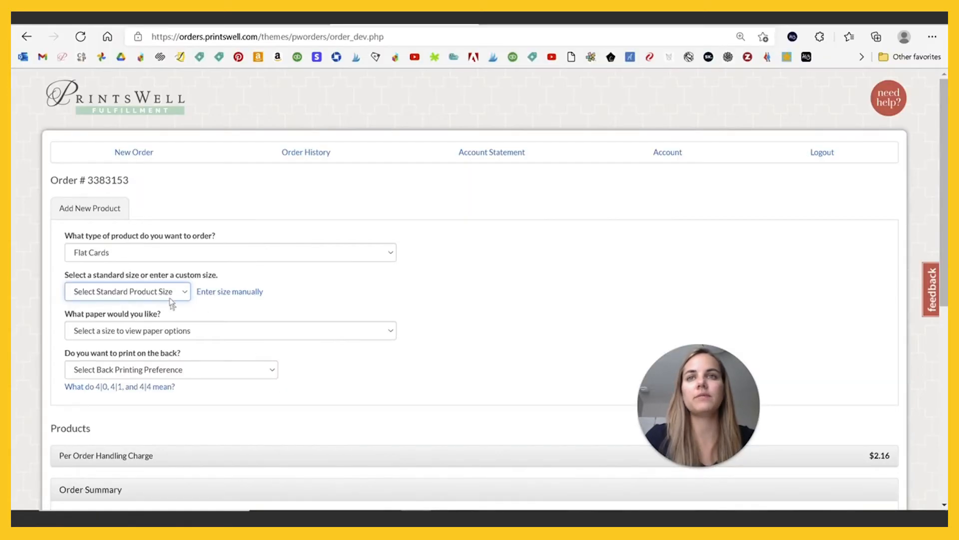
pyautogui.click(177, 294)
pyautogui.scroll(-1, 118, 151)
pyautogui.click(119, 151)
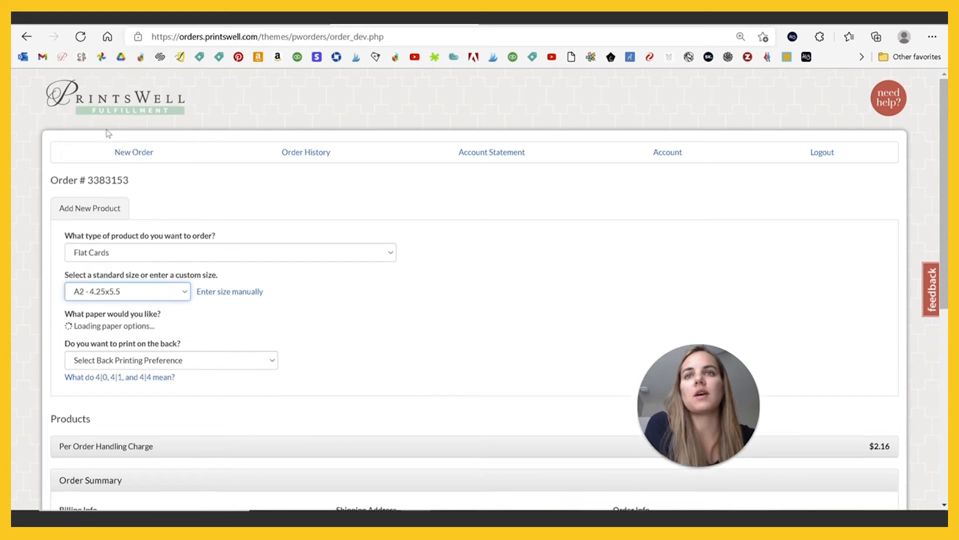
# Step: Set the paper to 118 Cotton Natural White and request full color printing on the back (4|4)
pyautogui.click(184, 330)
pyautogui.scroll(-2, 200, 277)
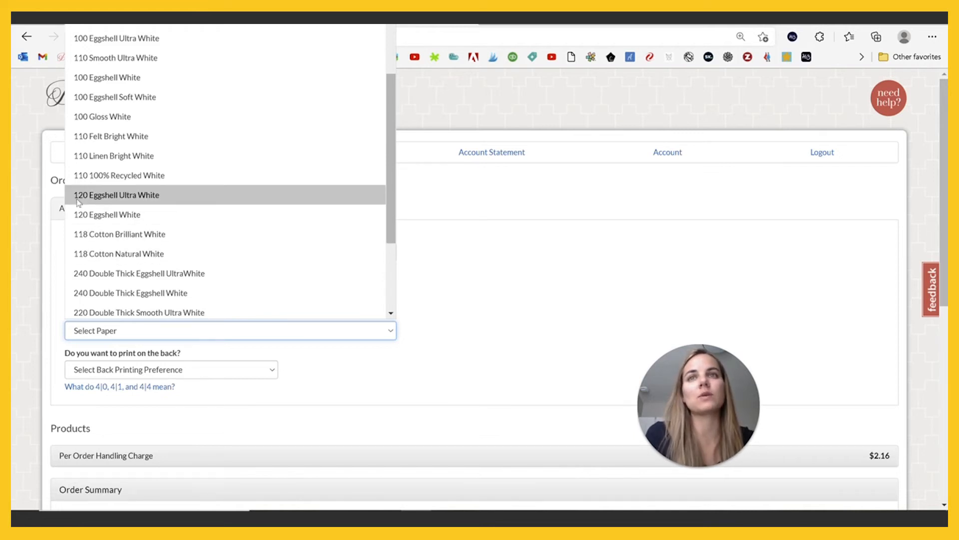
pyautogui.click(138, 255)
pyautogui.click(150, 376)
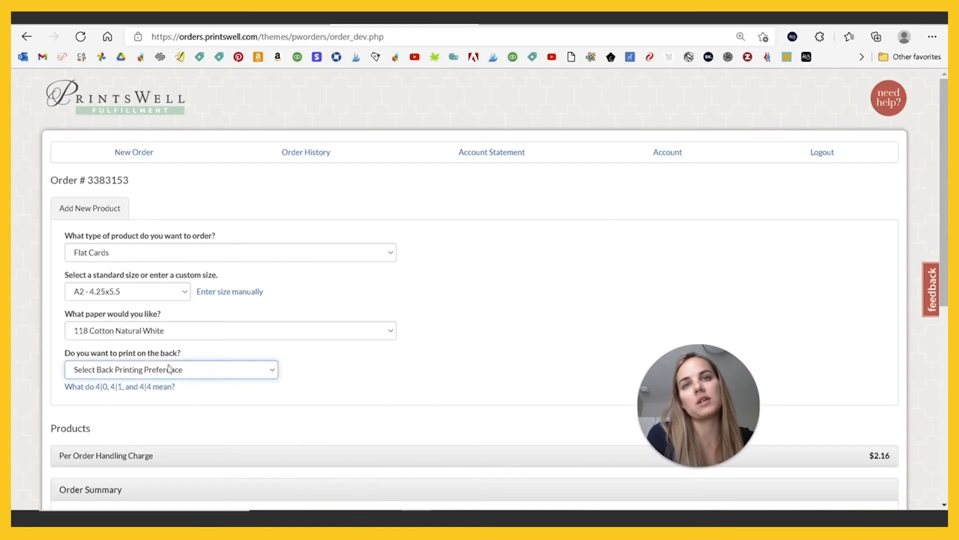
pyautogui.click(169, 369)
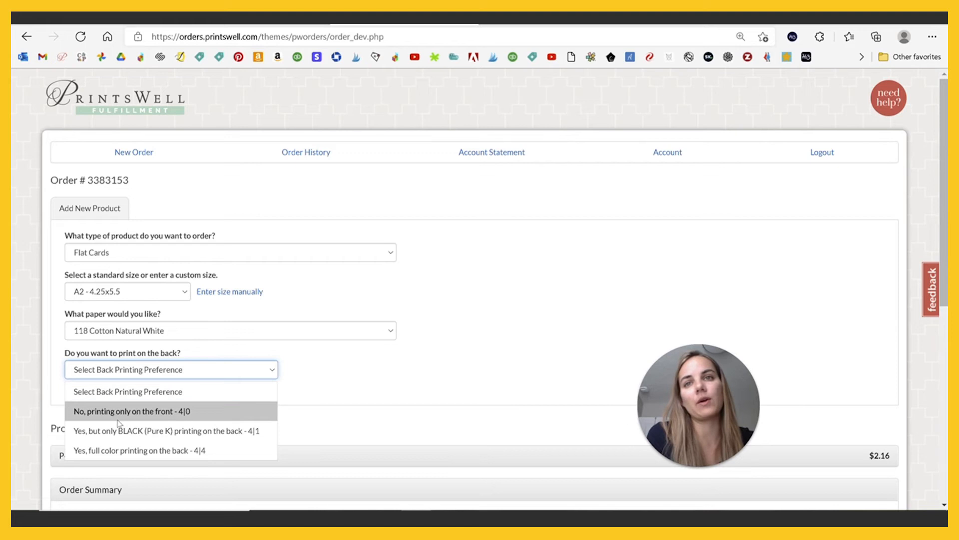
pyautogui.click(122, 453)
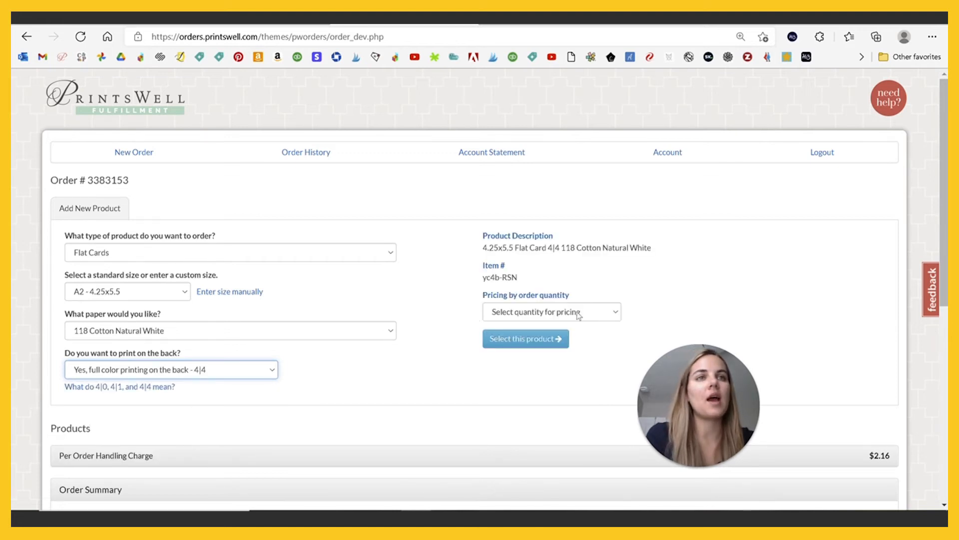
# Step: Set the order quantity to 110 and select this flat card product for the order
pyautogui.click(578, 312)
pyautogui.scroll(-5, 536, 169)
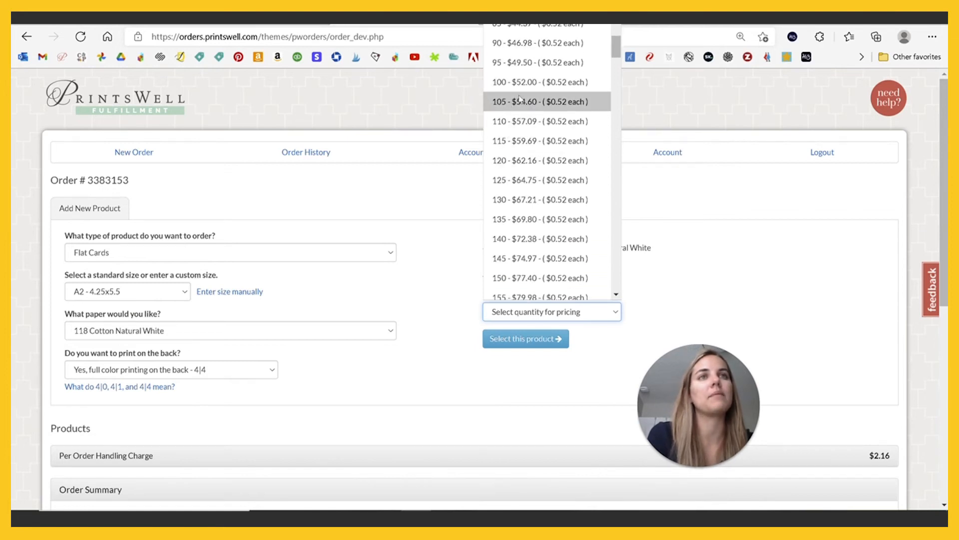
pyautogui.click(521, 122)
pyautogui.click(525, 339)
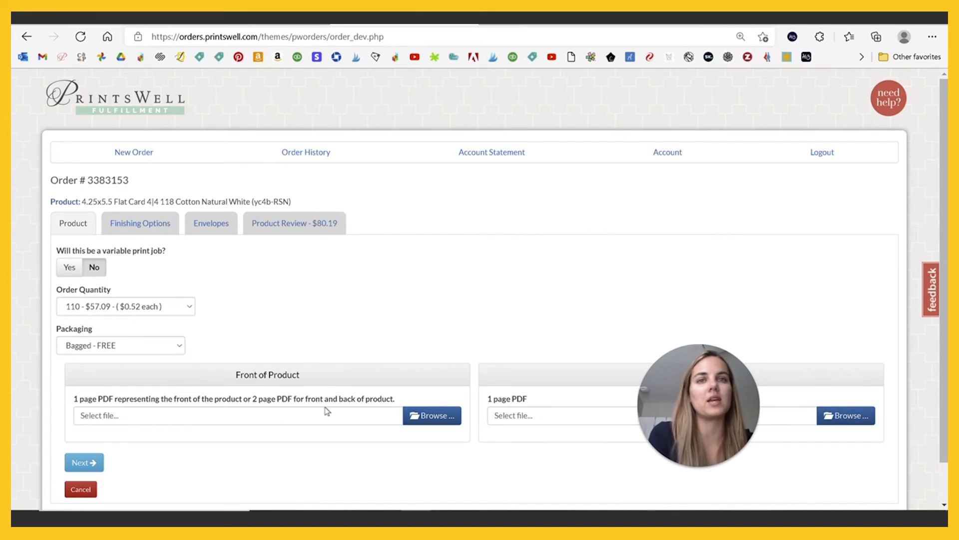
# Step: Upload the BC Reply Back PDF as the back of the product and review its preview
pyautogui.moveTo(702, 372)
pyautogui.moveTo(702, 371); pyautogui.dragTo(423, 221)
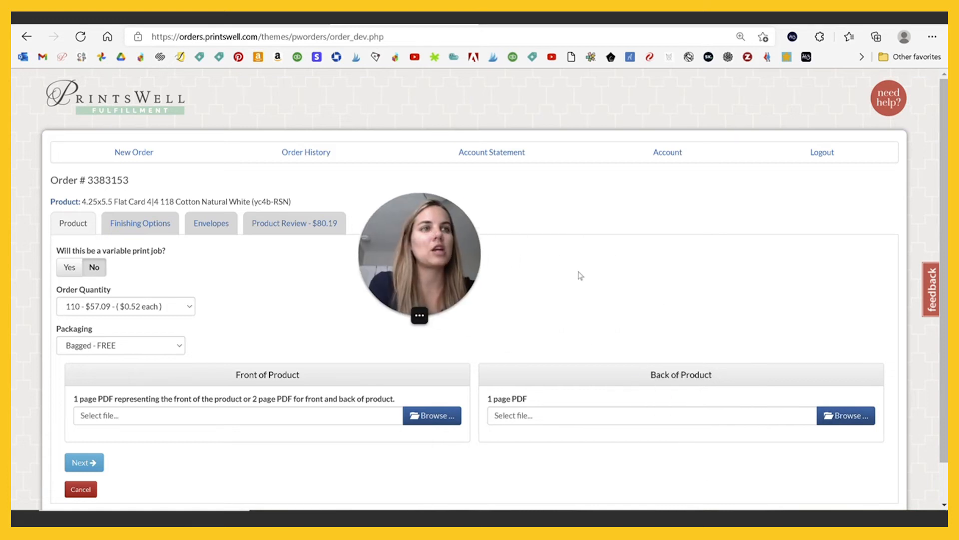
pyautogui.click(837, 416)
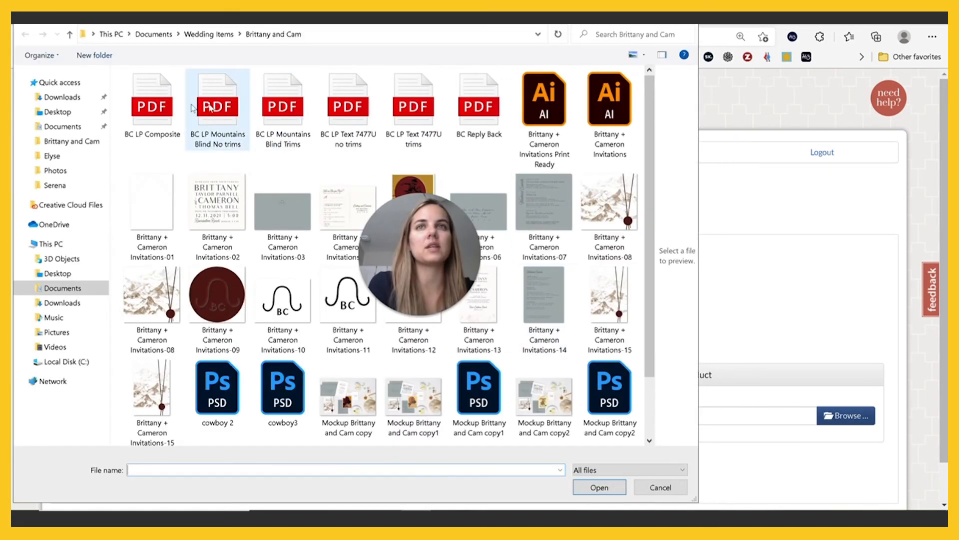
pyautogui.click(479, 105)
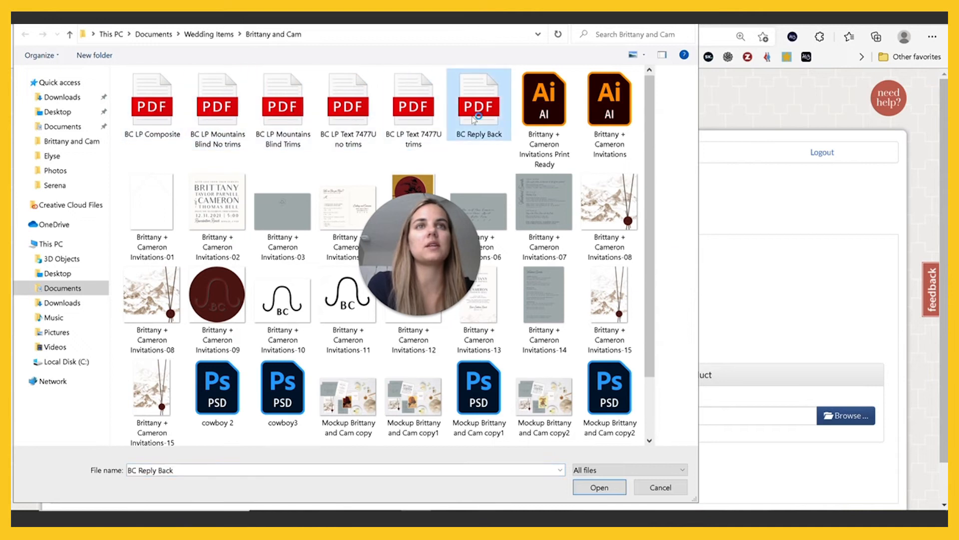
pyautogui.click(620, 488)
pyautogui.moveTo(425, 234); pyautogui.dragTo(807, 229)
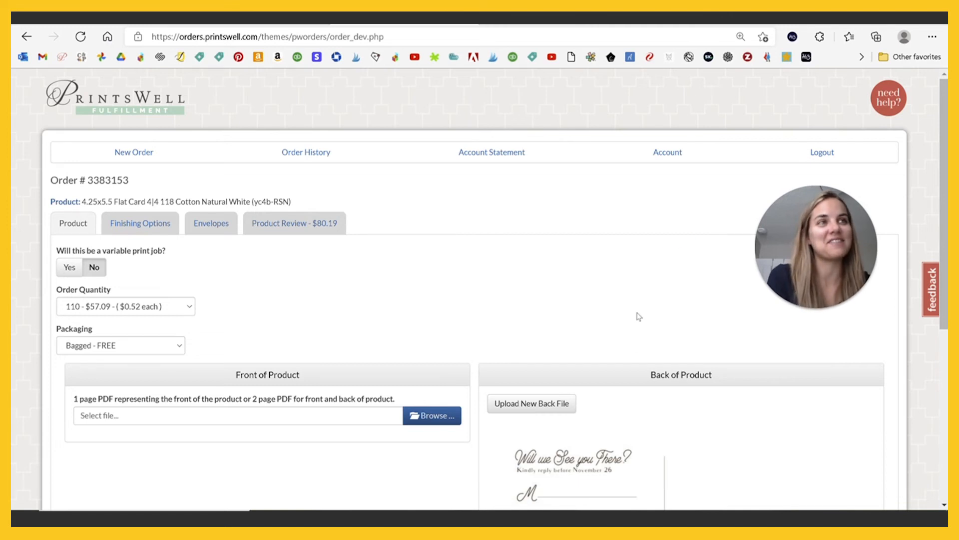
pyautogui.scroll(-1, 639, 316)
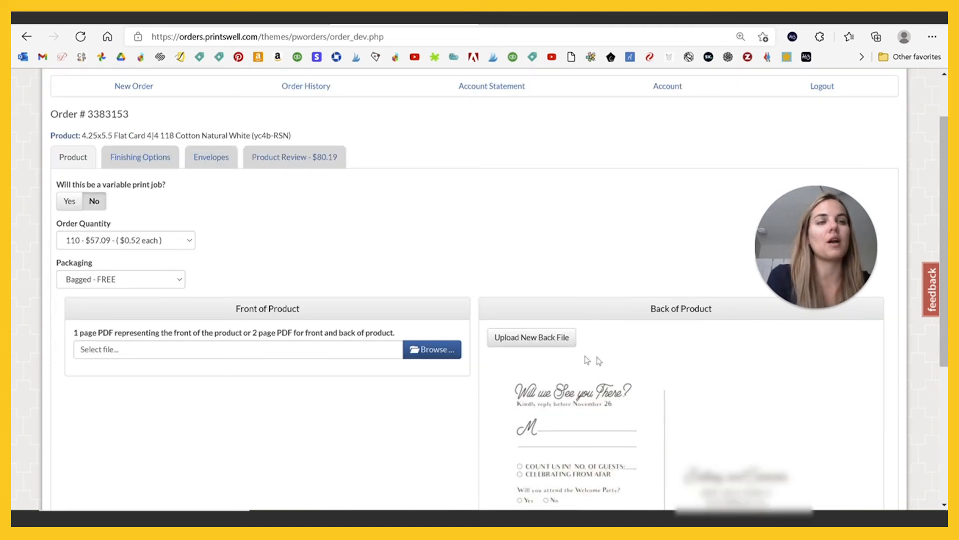
pyautogui.scroll(-2, 946, 268)
pyautogui.moveTo(946, 269); pyautogui.dragTo(945, 324)
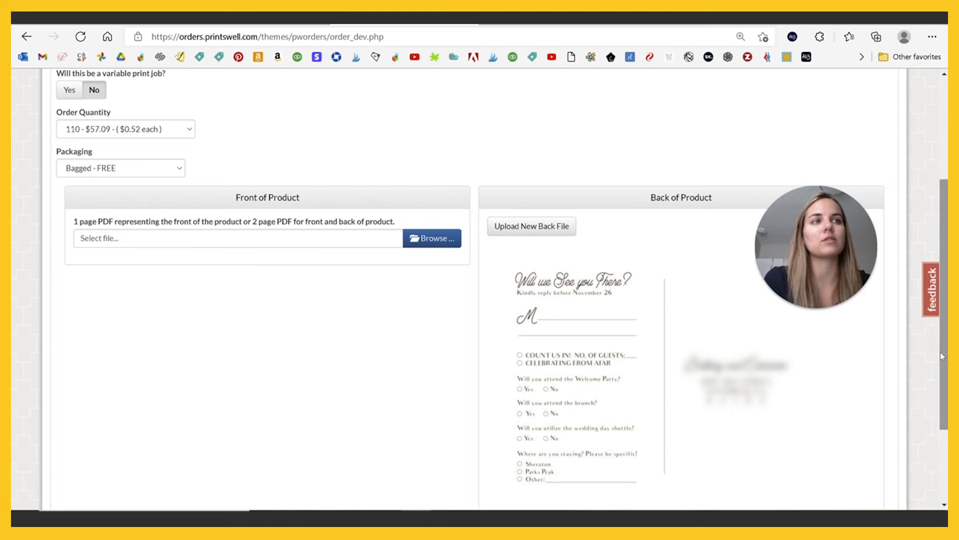
pyautogui.scroll(2, 936, 313)
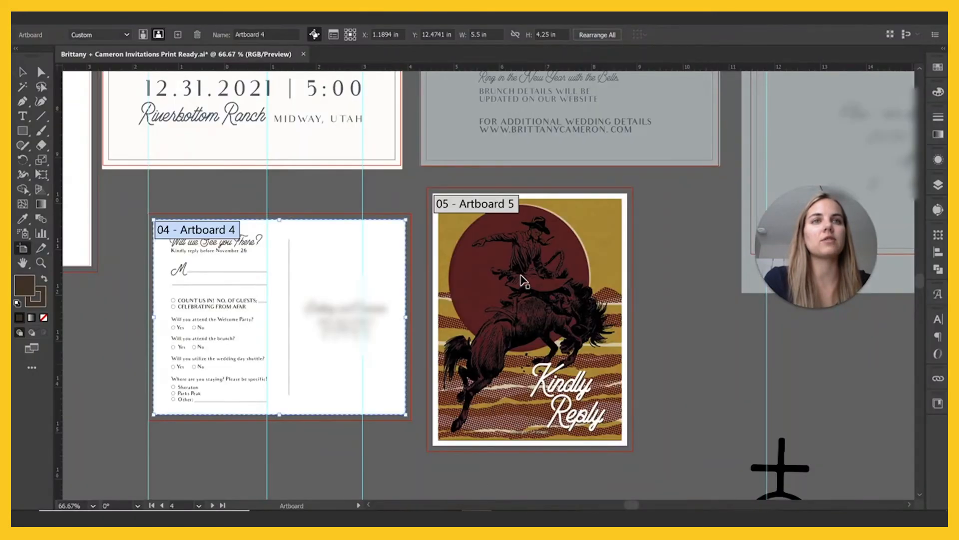
# Step: Switch to Illustrator, select artboard 5, and set up a saved copy named BC Reply Front in Adobe PDF format
pyautogui.click(523, 277)
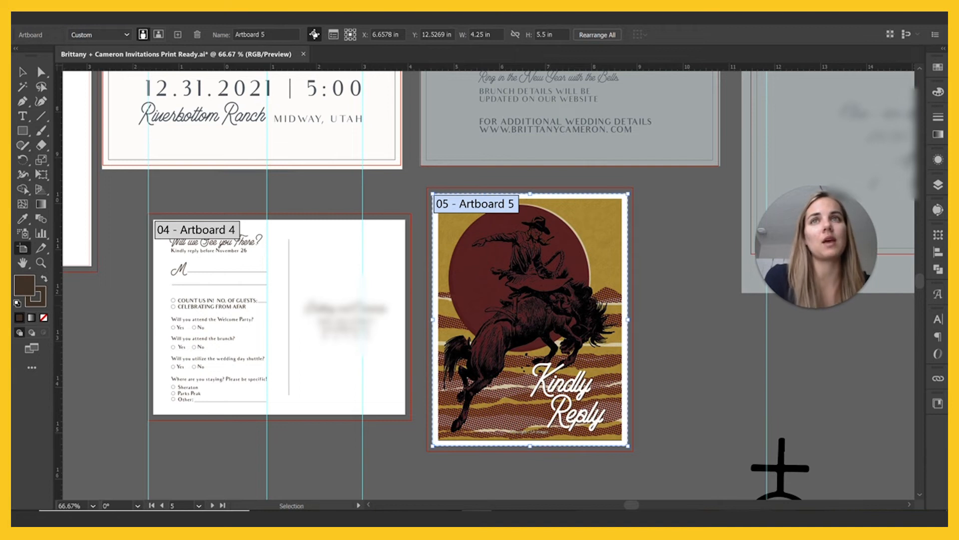
pyautogui.click(70, 18)
pyautogui.click(96, 130)
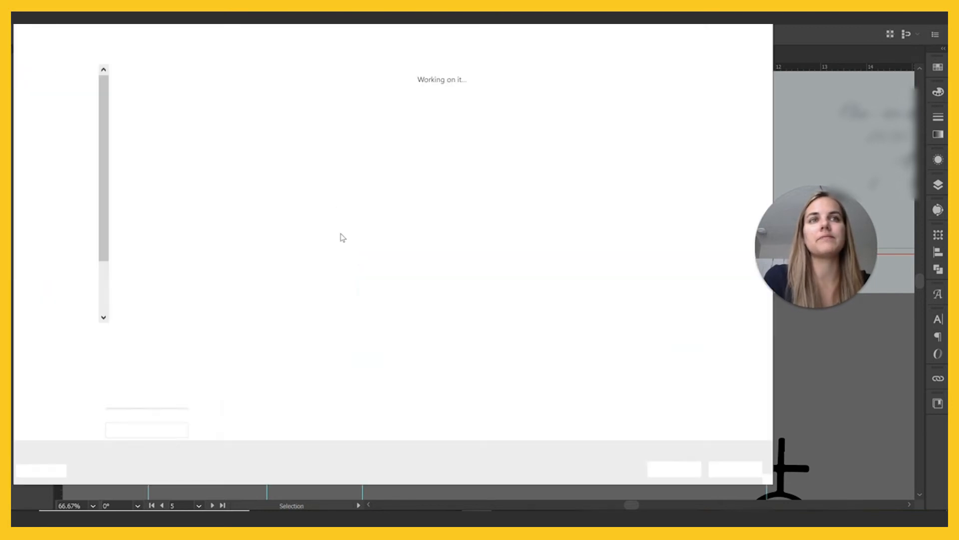
pyautogui.write('B')
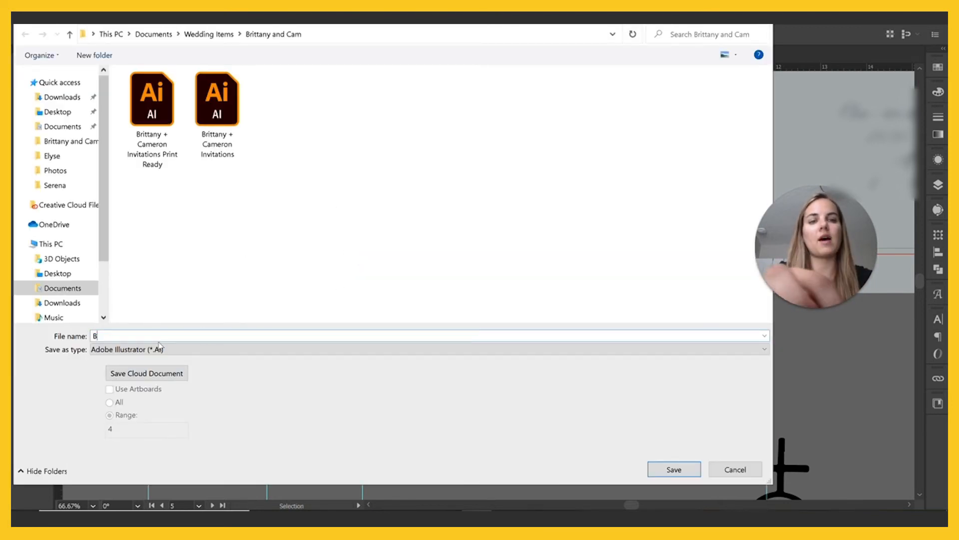
pyautogui.write('C Reply Front')
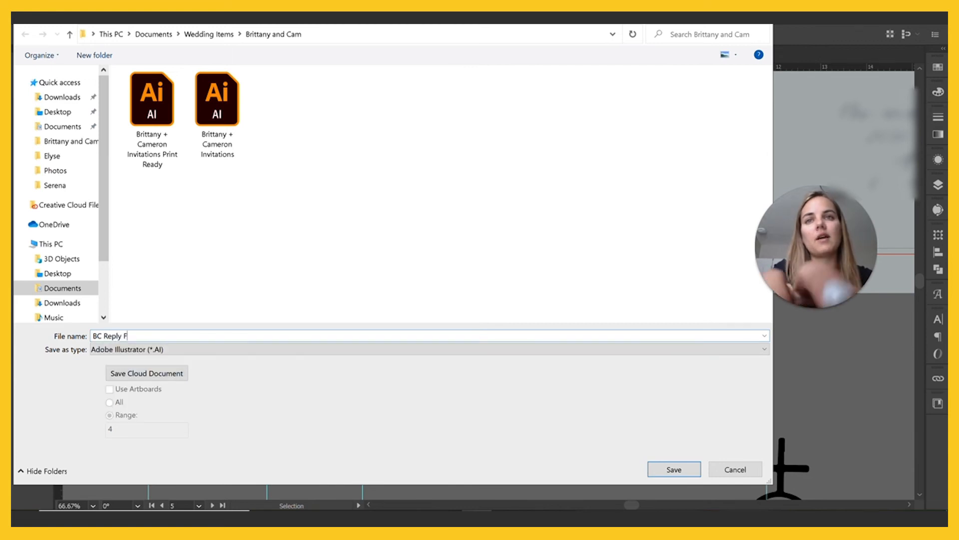
pyautogui.click(160, 349)
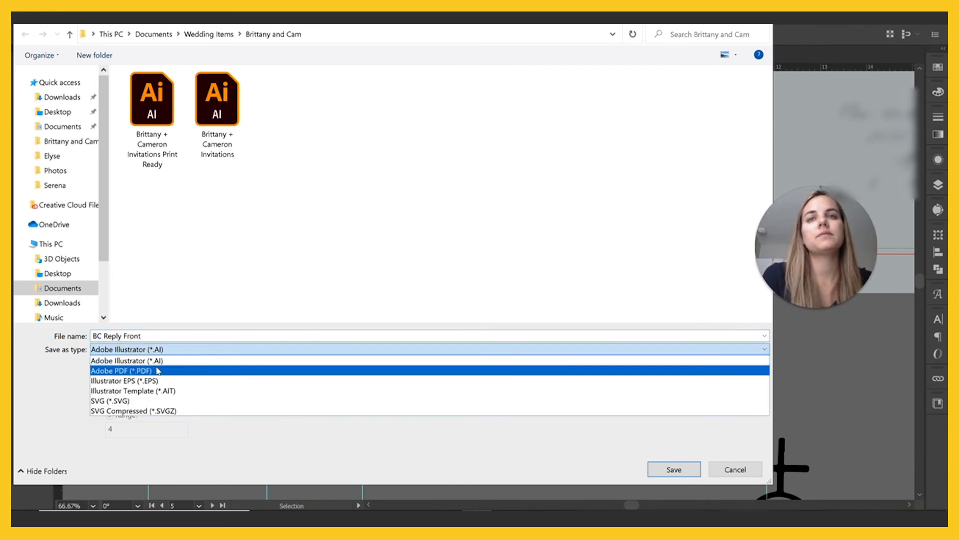
pyautogui.click(165, 370)
# Step: Limit the PDF to artboard 5 and save it after checking the document bleed settings and general options
pyautogui.click(140, 421)
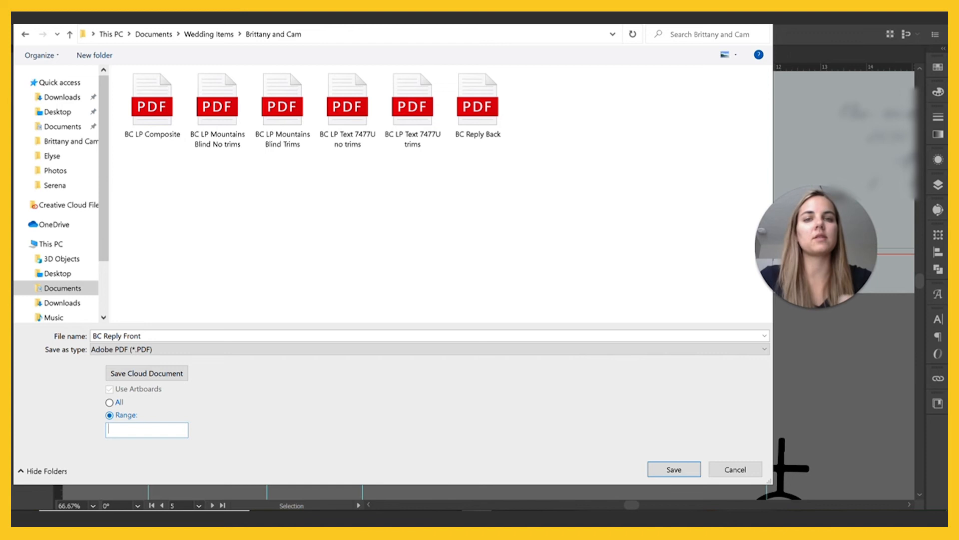
pyautogui.write('5')
pyautogui.click(672, 468)
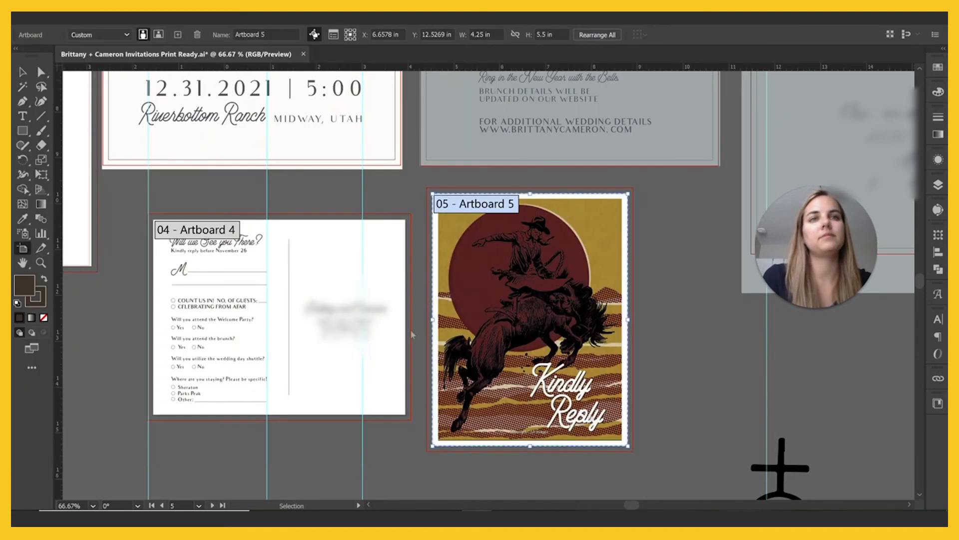
pyautogui.click(315, 181)
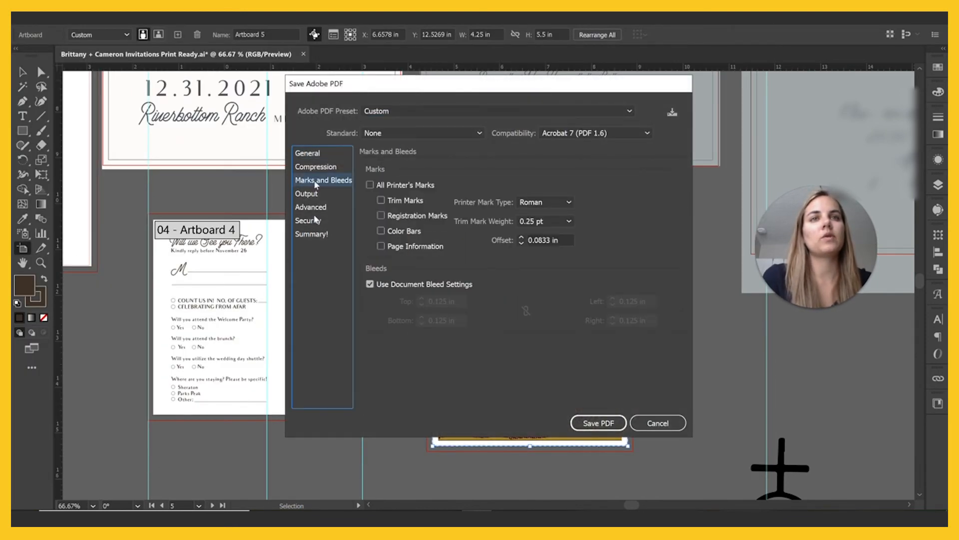
pyautogui.click(317, 155)
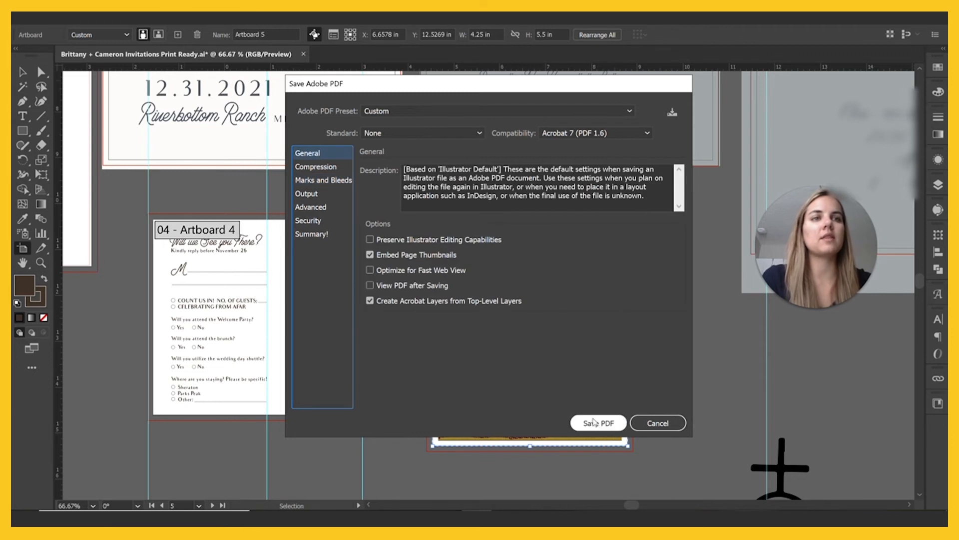
pyautogui.click(580, 423)
# Step: Switch back to the PrintsWell order in the browser and upload the BC Reply Front PDF as the front of the product
pyautogui.click(416, 519)
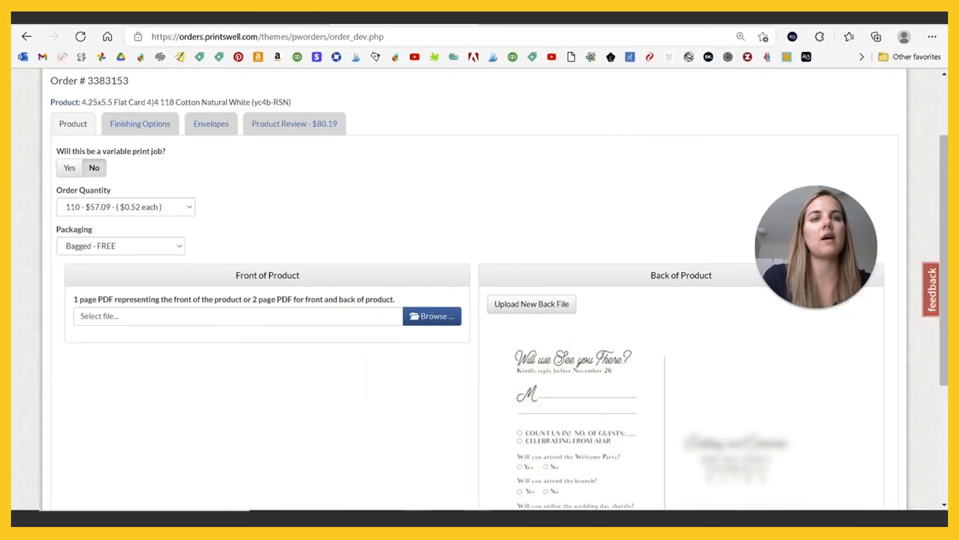
pyautogui.click(419, 321)
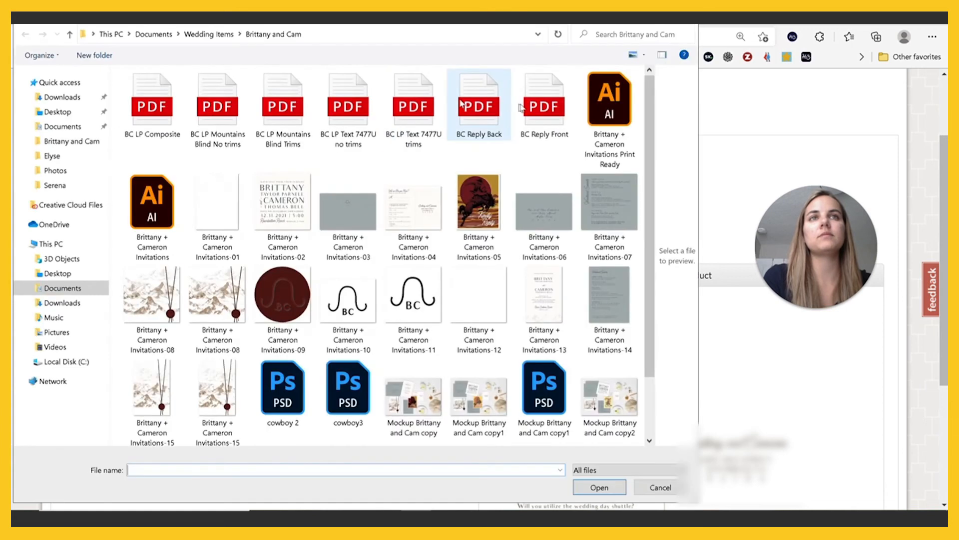
pyautogui.click(531, 111)
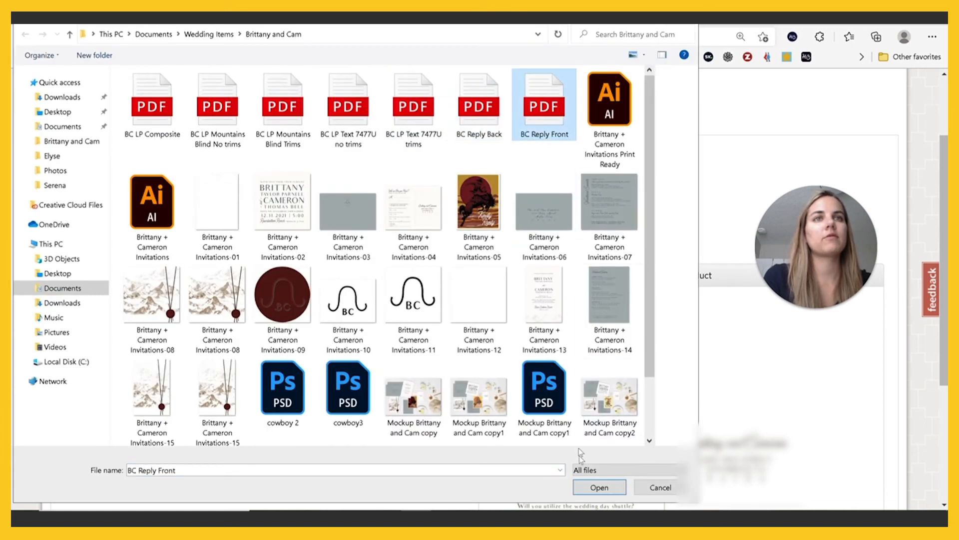
pyautogui.click(599, 487)
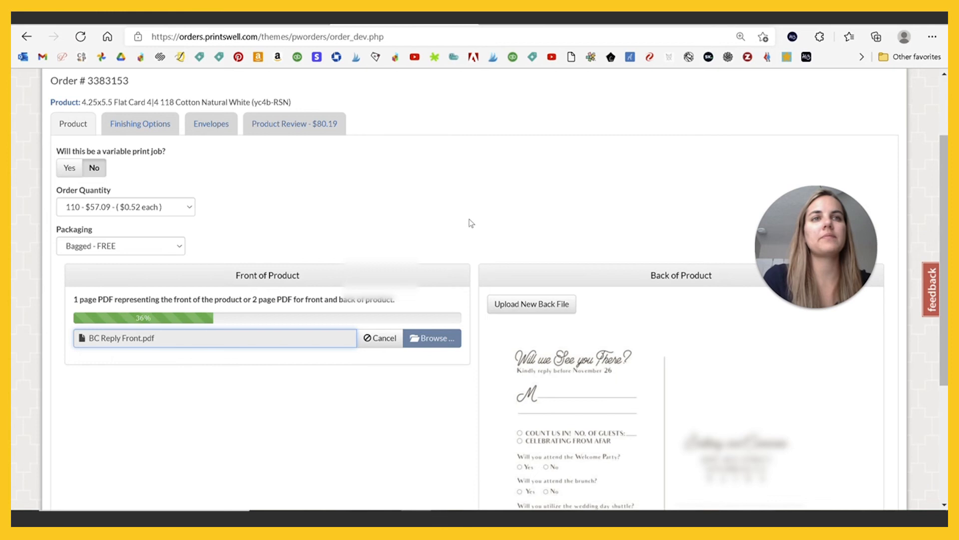
# Step: Review the front and back previews of the reply card in the order and compare them with the Illustrator artwork
pyautogui.scroll(-3, 470, 220)
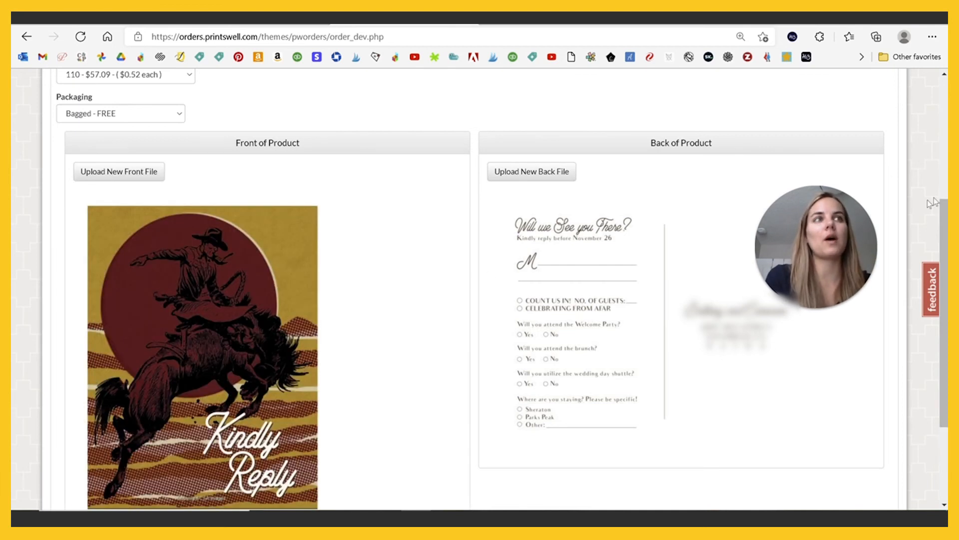
pyautogui.scroll(-2, 940, 210)
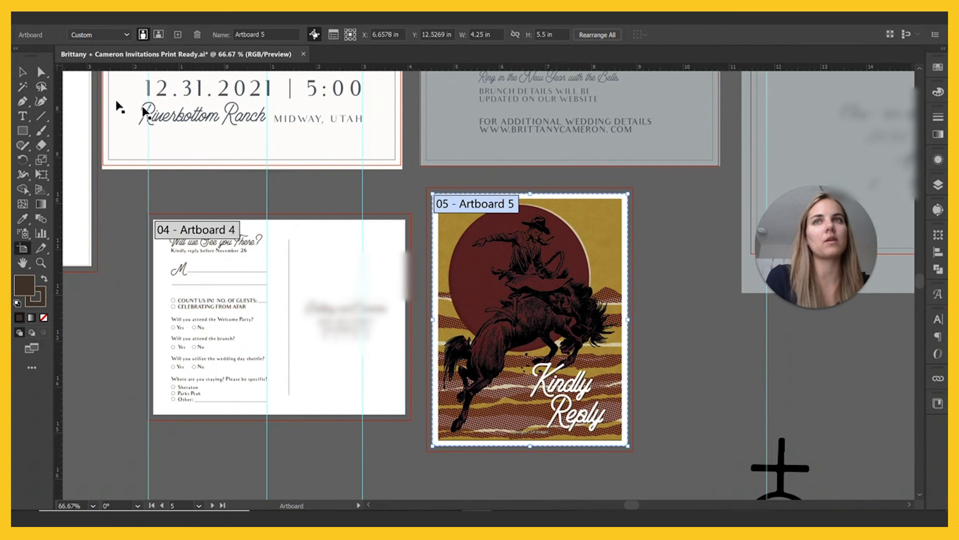
pyautogui.press('v')
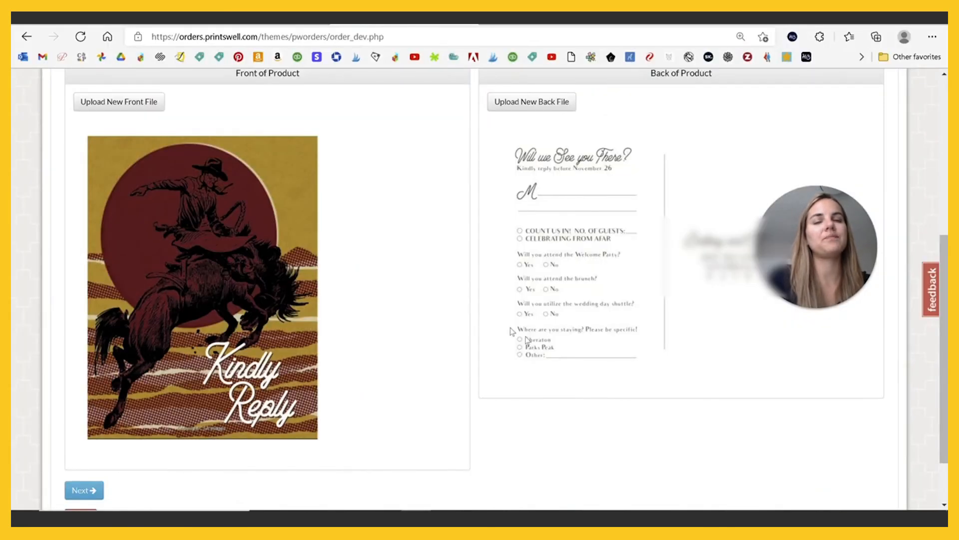
pyautogui.scroll(5, 321, 428)
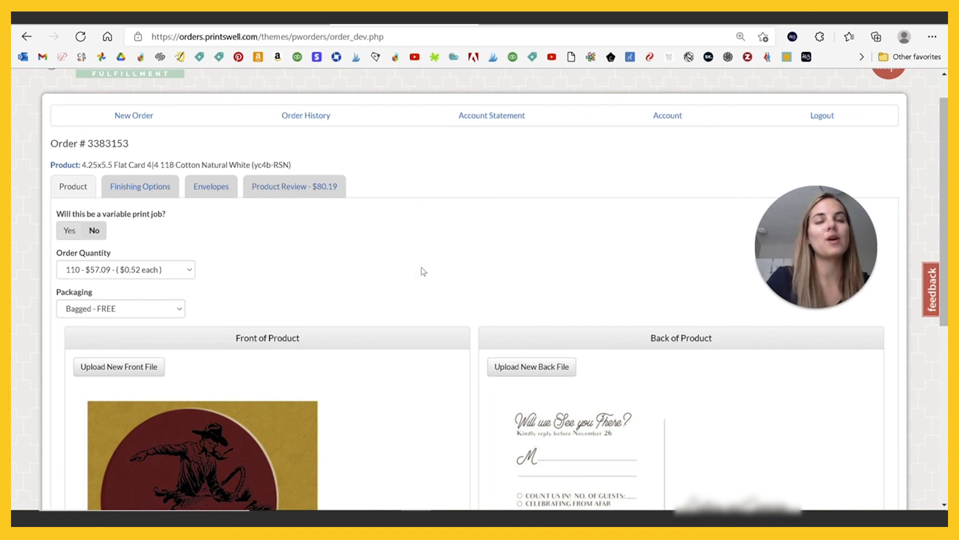
pyautogui.scroll(-1, 469, 274)
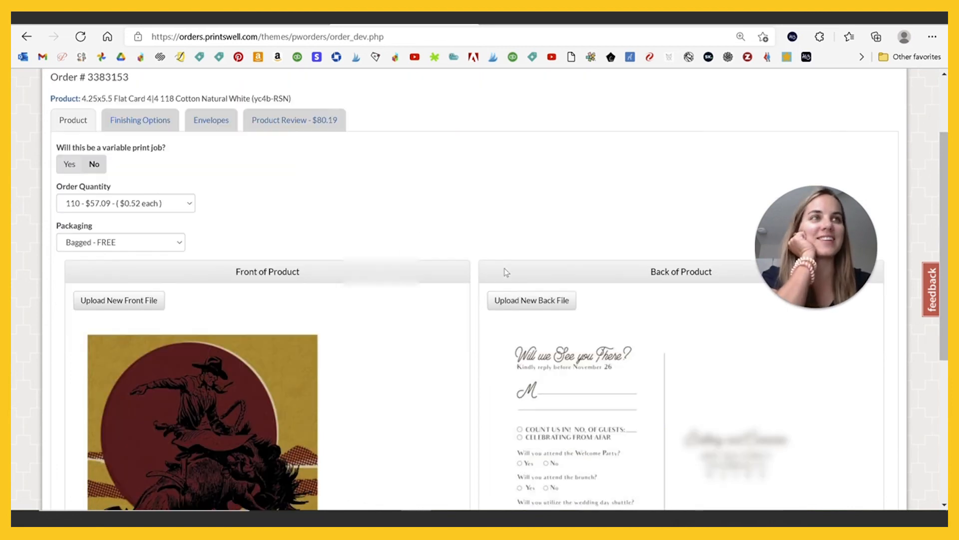
pyautogui.scroll(-2, 524, 310)
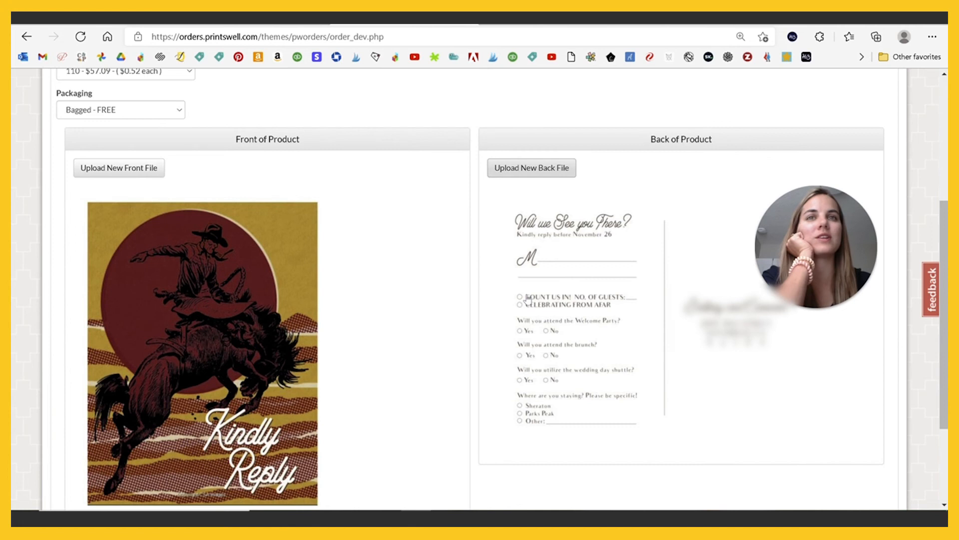